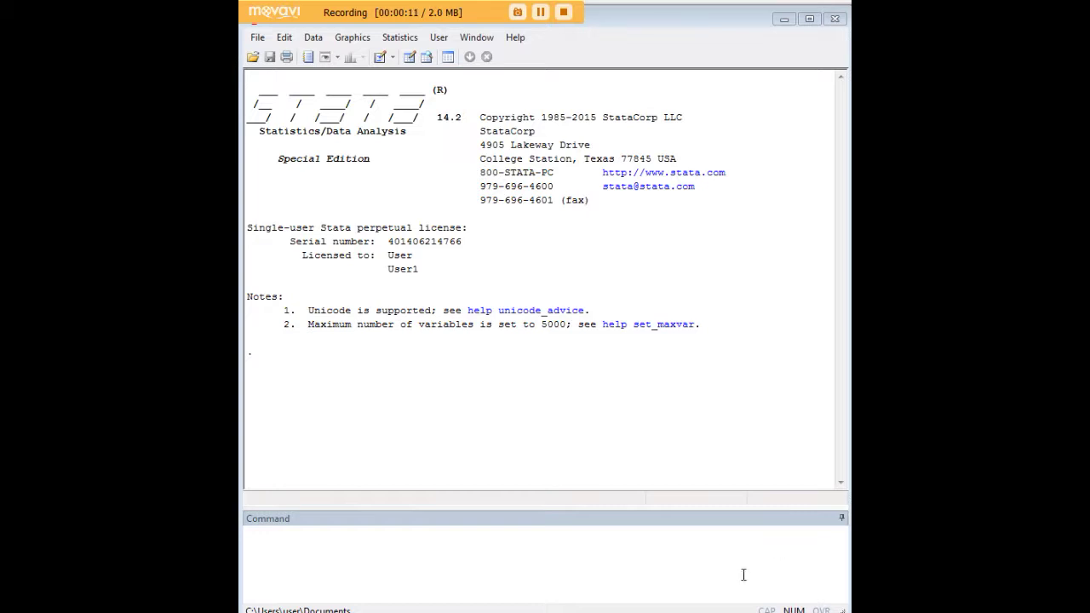
Paste the regcheck install command, then delete it without running it
left_click(706, 554)
type("ssc install regcheck")
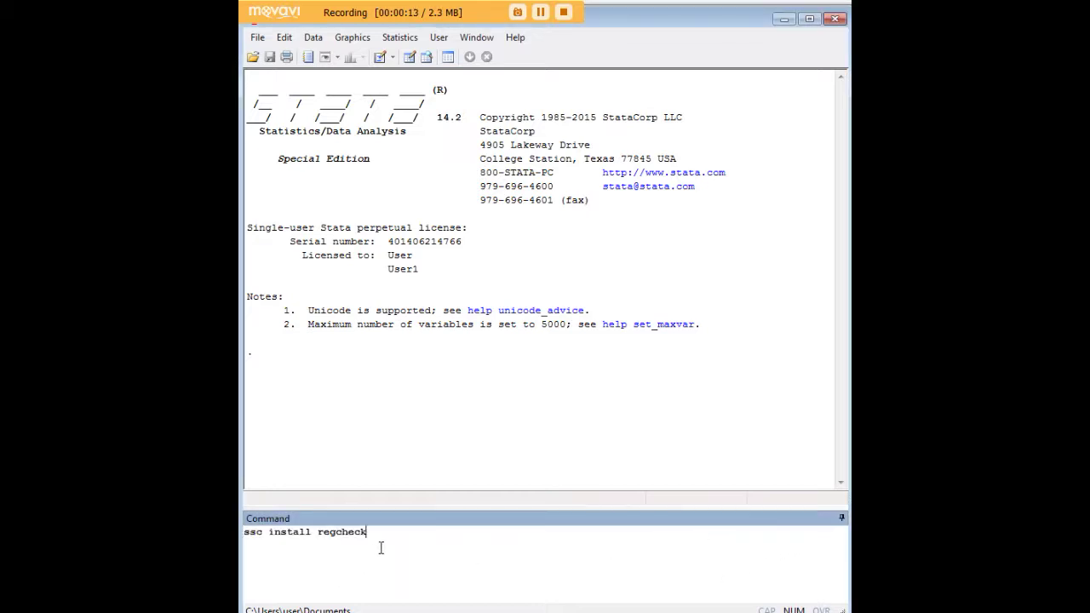
key("ctrl+a")
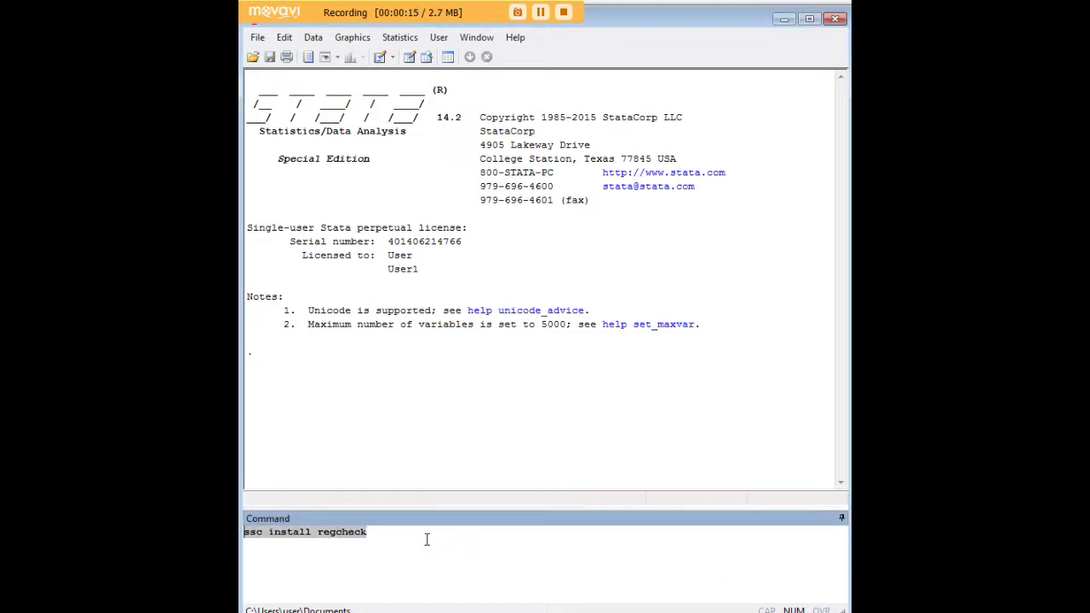
left_click(374, 533)
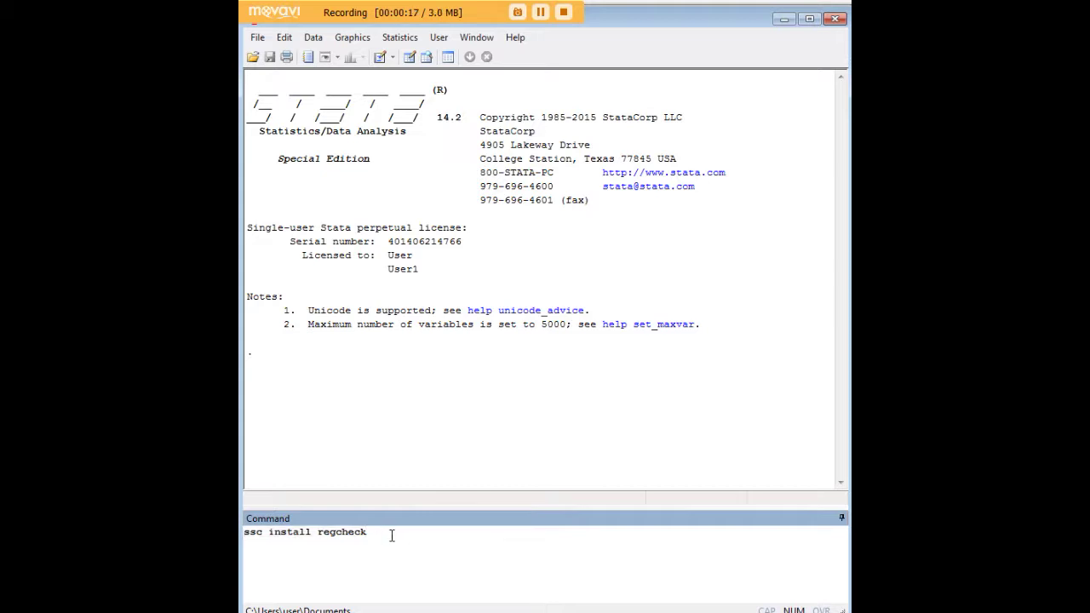
key("ctrl+shift+Left")
key("ctrl+shift+Left")
key("ctrl+shift+Left")
key("Delete")
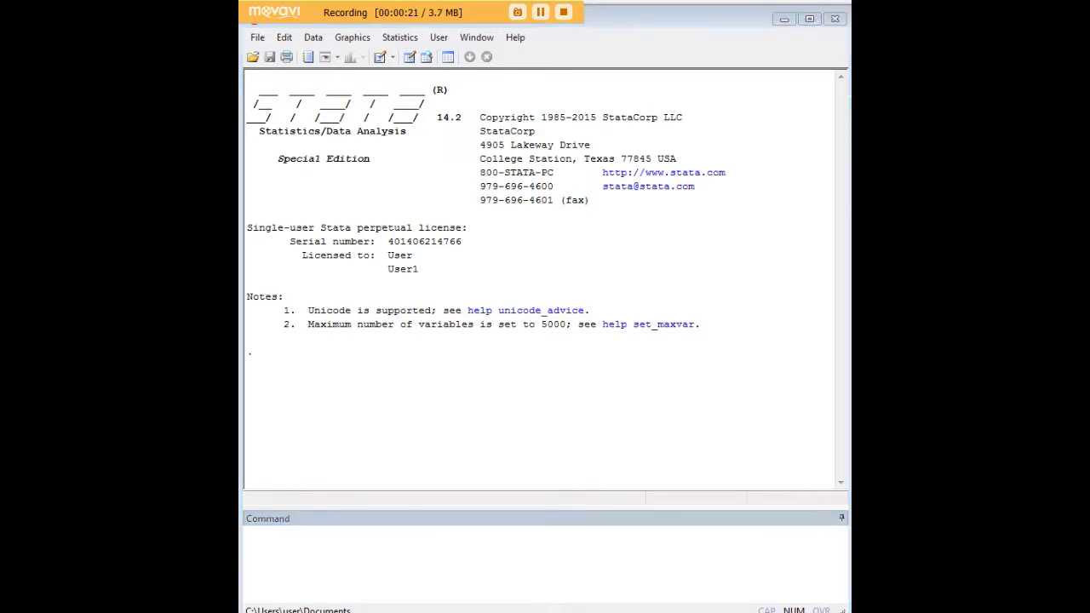
Load the census13 dataset with webuse and open it in the Data Editor
left_click(696, 564)
type("webuse census13")
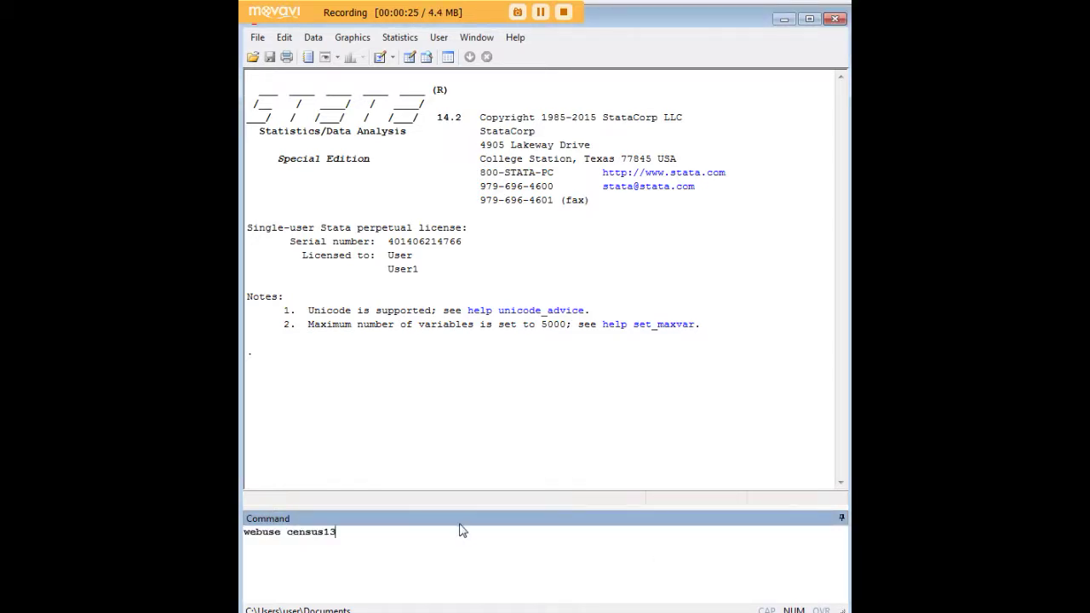
key("Return")
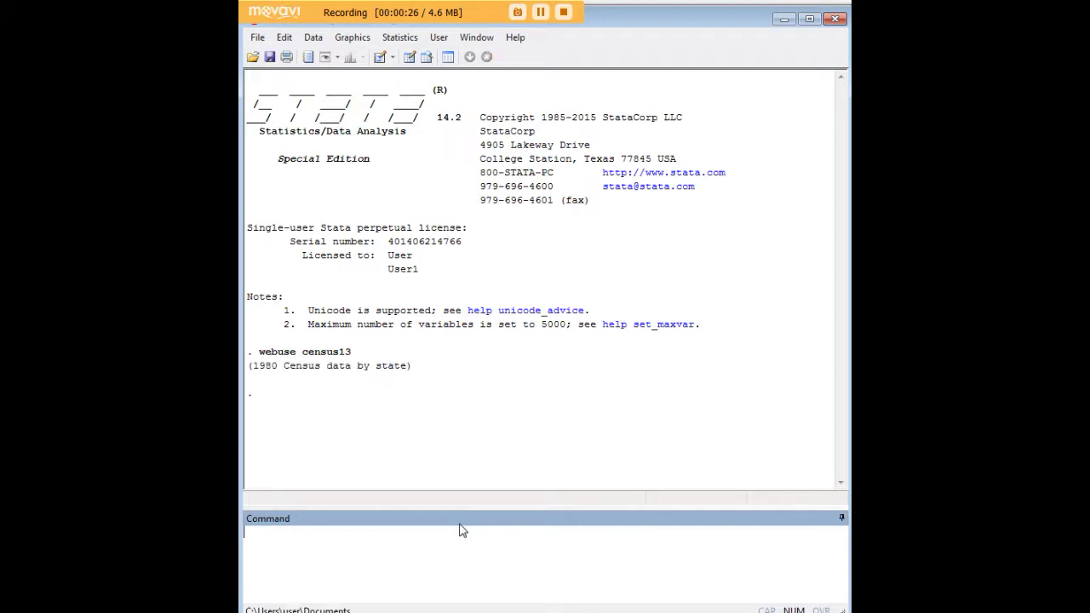
left_click(353, 358)
left_click_drag(353, 357, 302, 358)
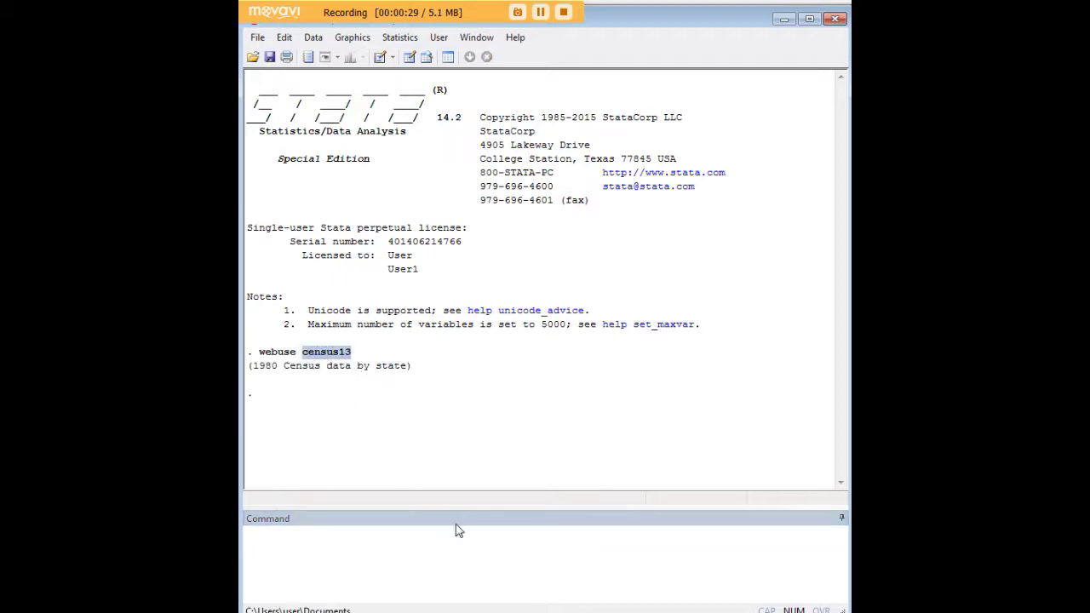
left_click(453, 550)
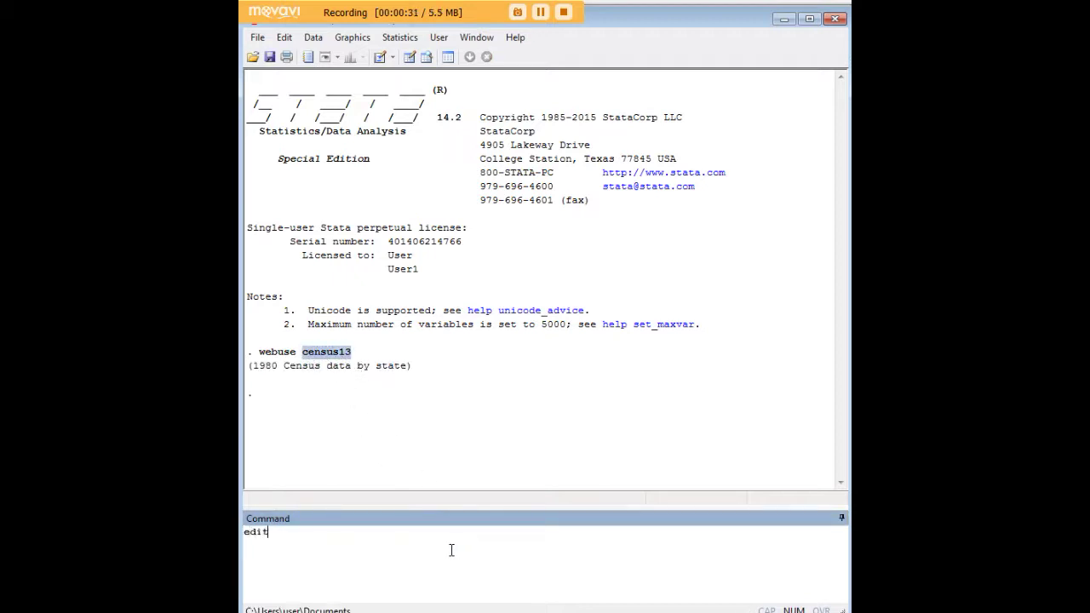
key("Return")
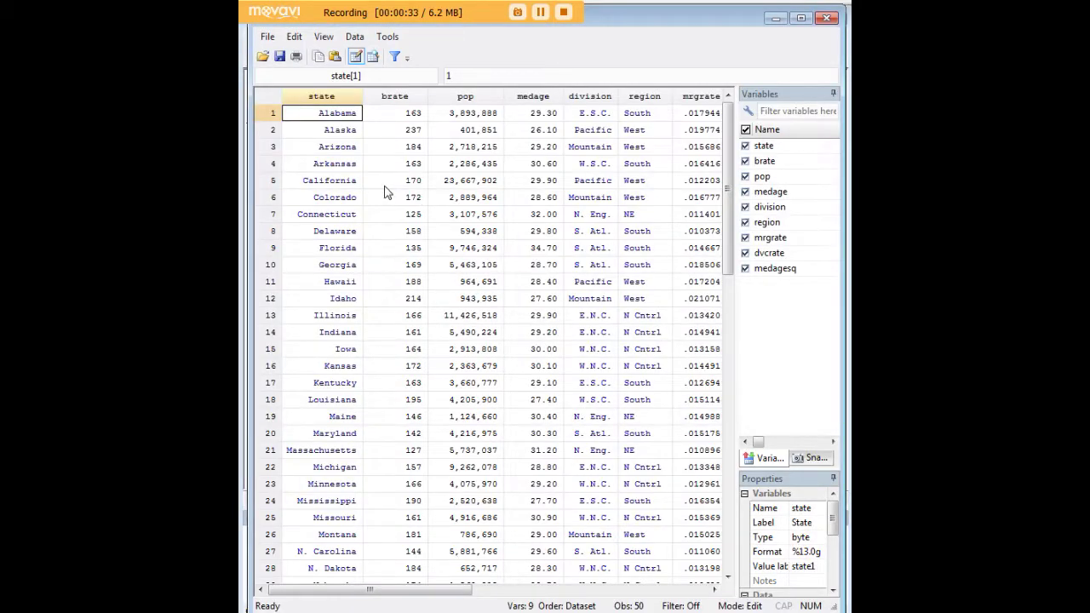
Step through Alaska's first-row values, then close the Data Editor
left_click(325, 137)
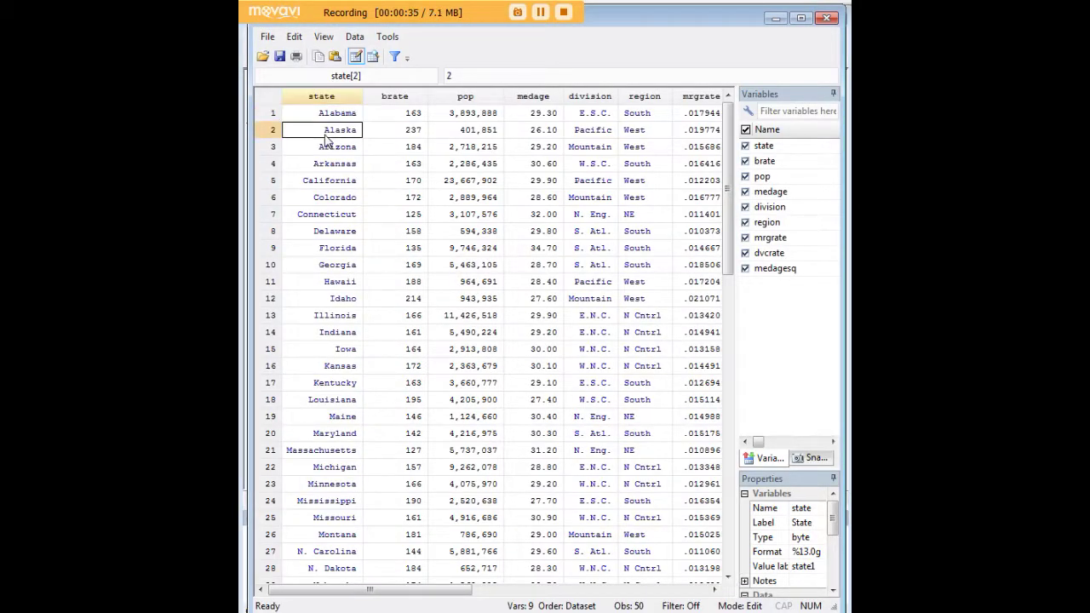
key("Up")
key("Right")
key("Right")
key("Right")
key("Left")
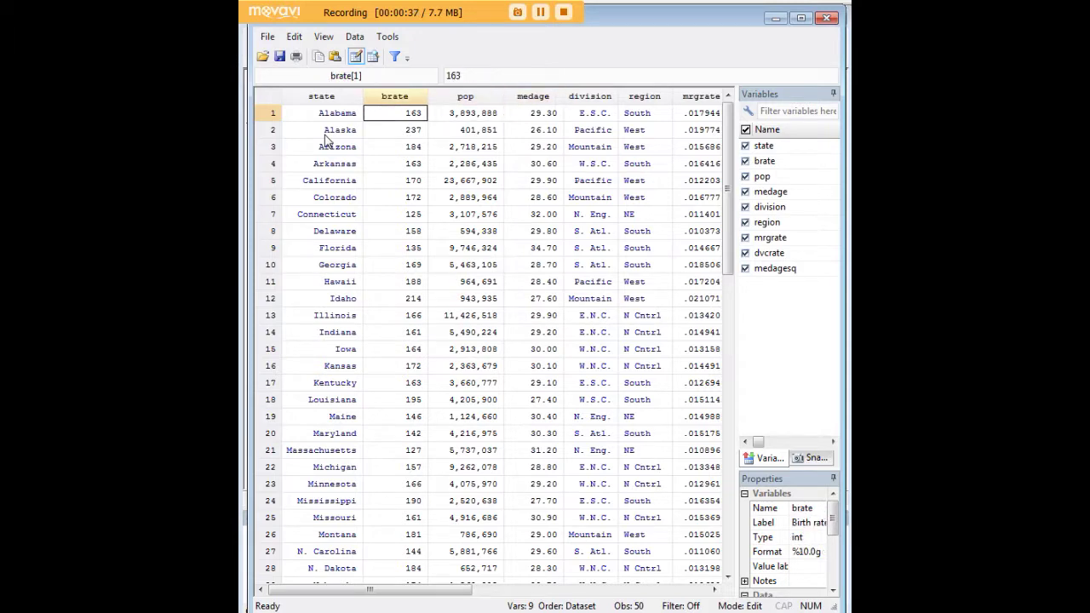
key("Right")
key("Right")
key("Right")
key("Right")
key("Right")
key("Right")
key("Right")
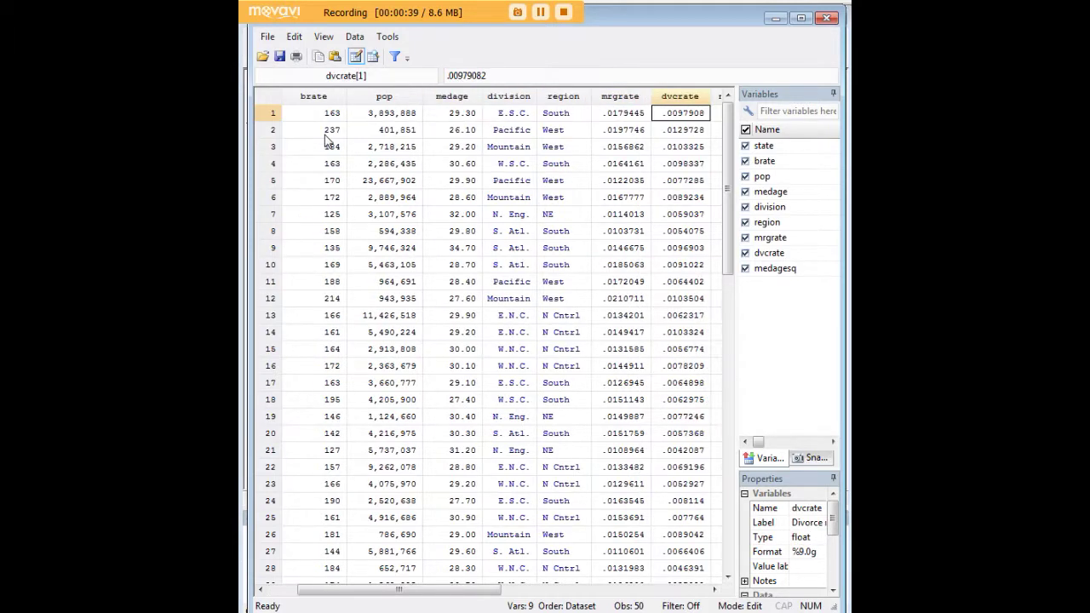
key("Left")
key("Left")
key("Left")
key("Left")
key("Left")
key("Left")
key("Left")
key("Left")
key("Left")
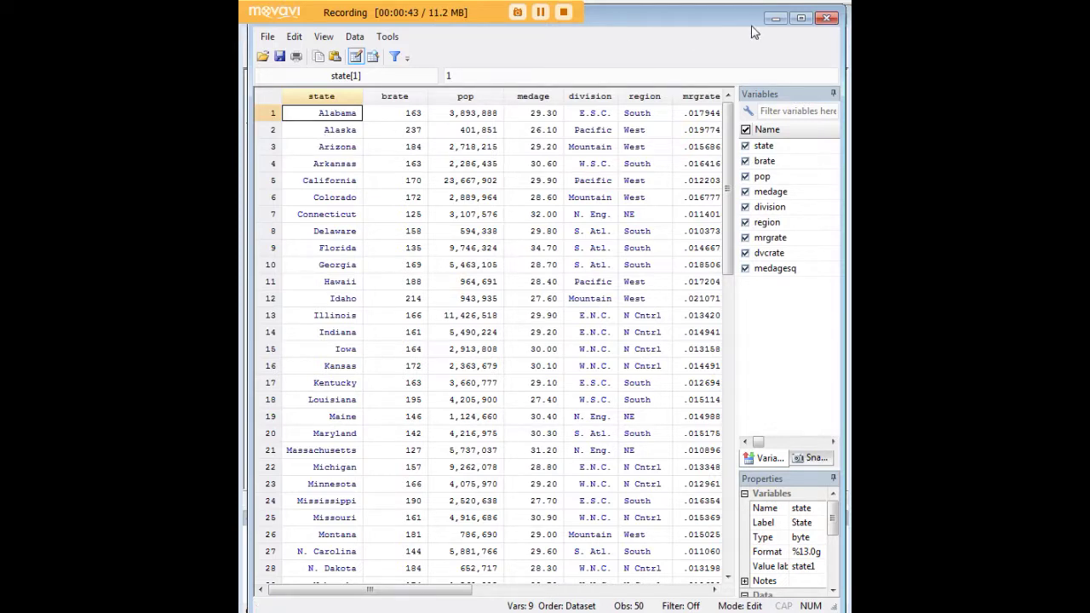
left_click(826, 18)
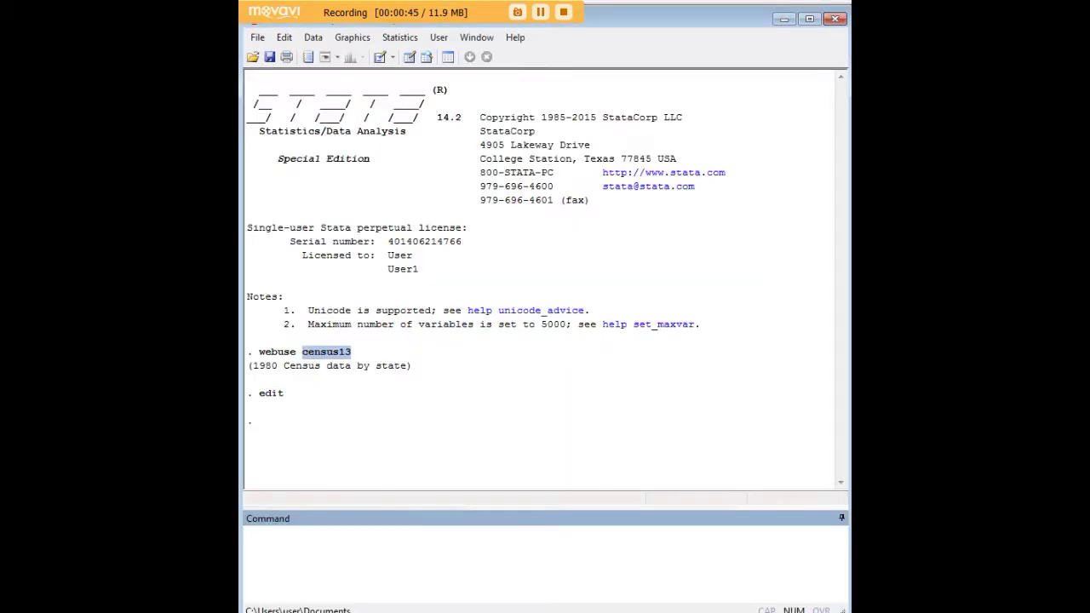
Run reg pop mrgrate dvcrate, then run regcheck on the regression
left_click(686, 548)
type("reg pop mrgrate dvcrate")
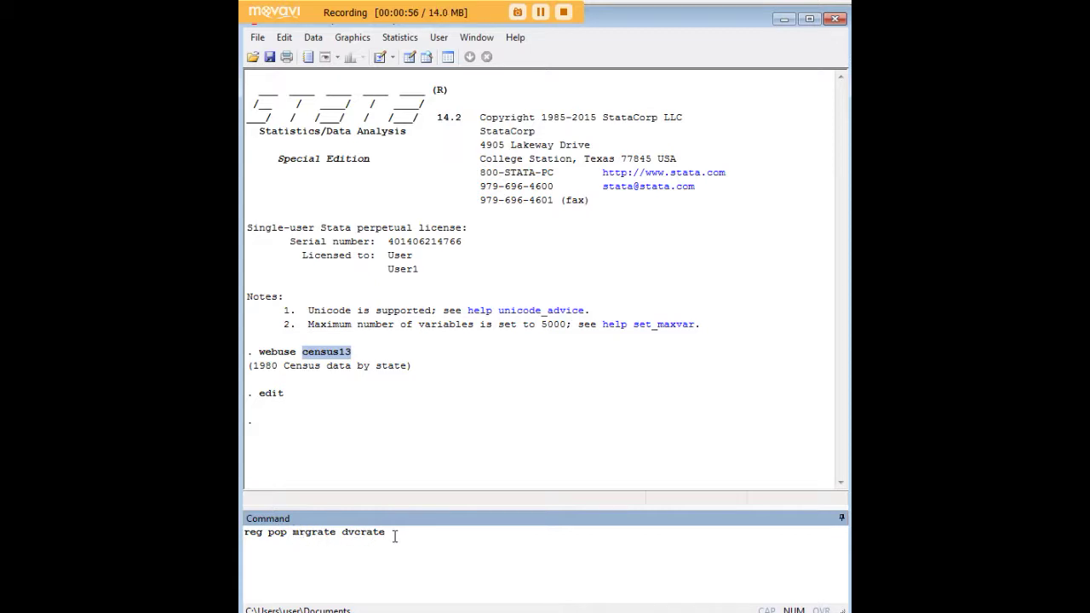
key("Return")
type("regcheck")
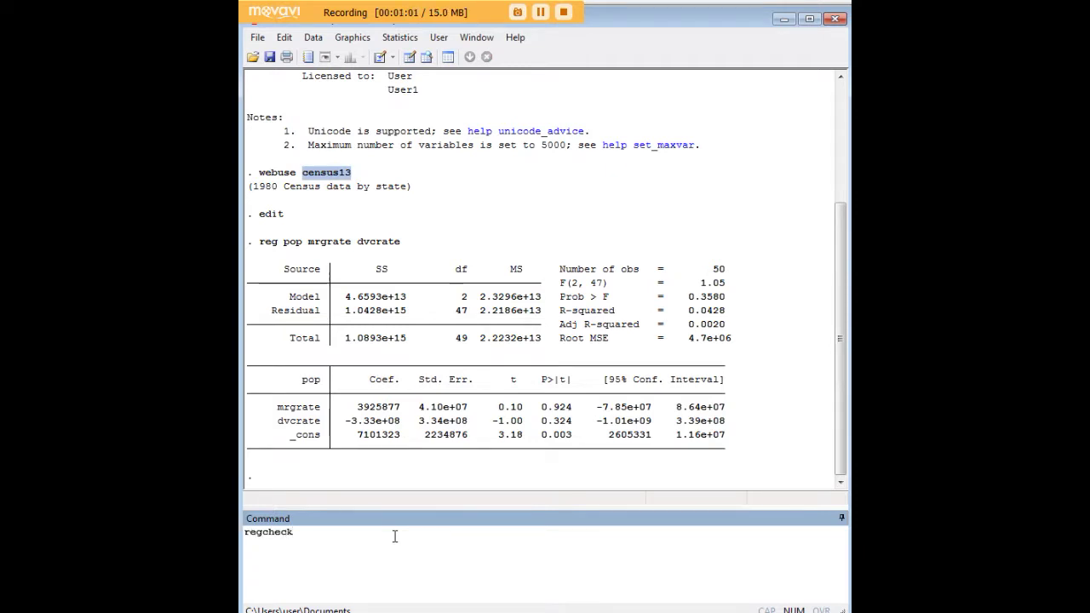
key("Return")
Scroll the regcheck output and highlight the no-heteroskedasticity result
scroll(481, 354, "up", 5)
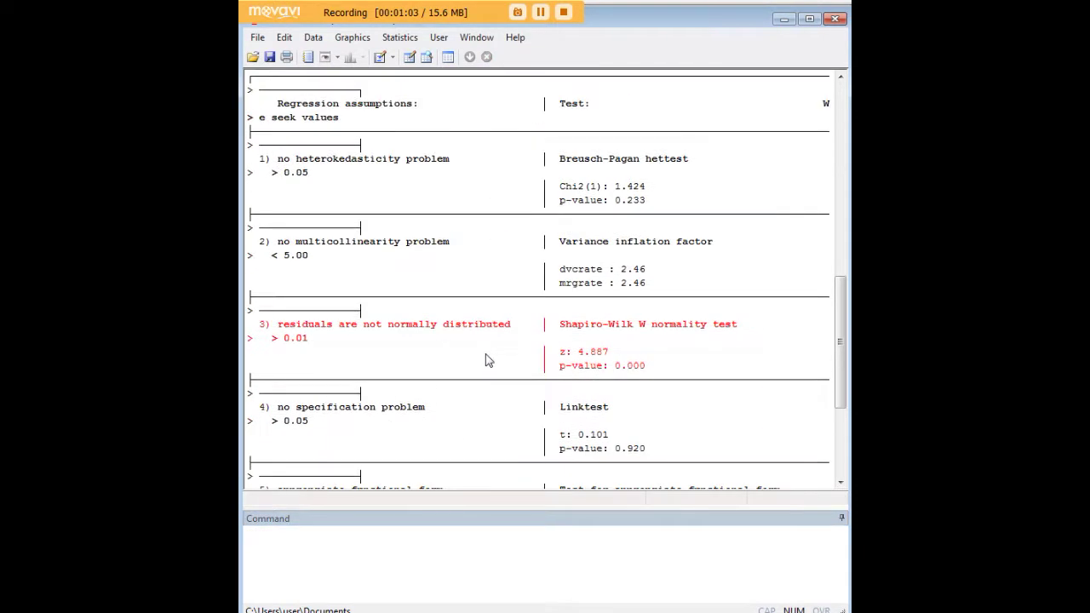
scroll(487, 360, "up", 3)
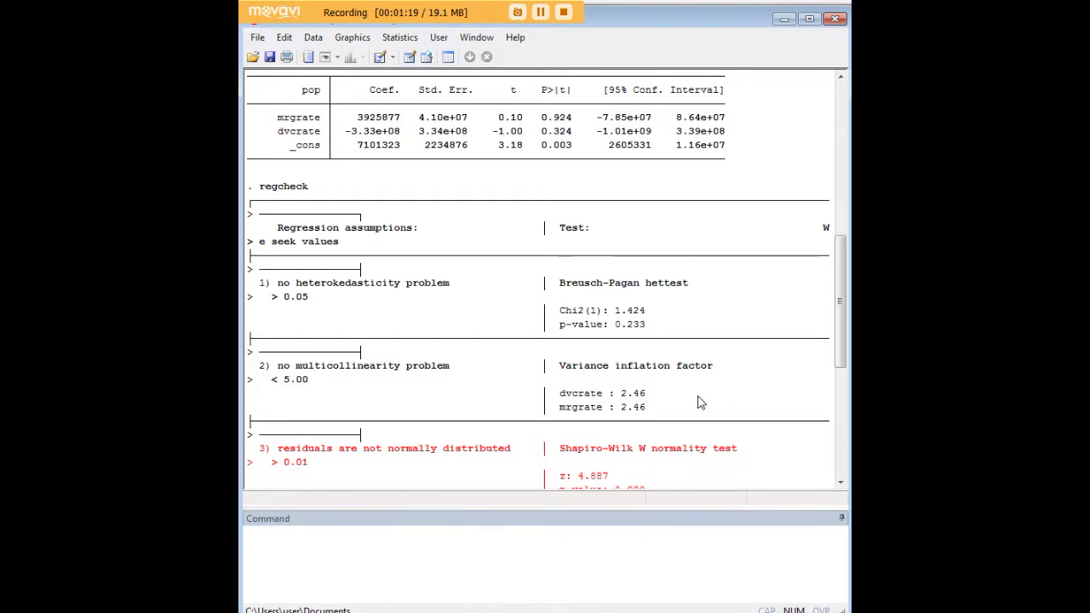
scroll(707, 401, "up", 1)
scroll(468, 324, "down", 1)
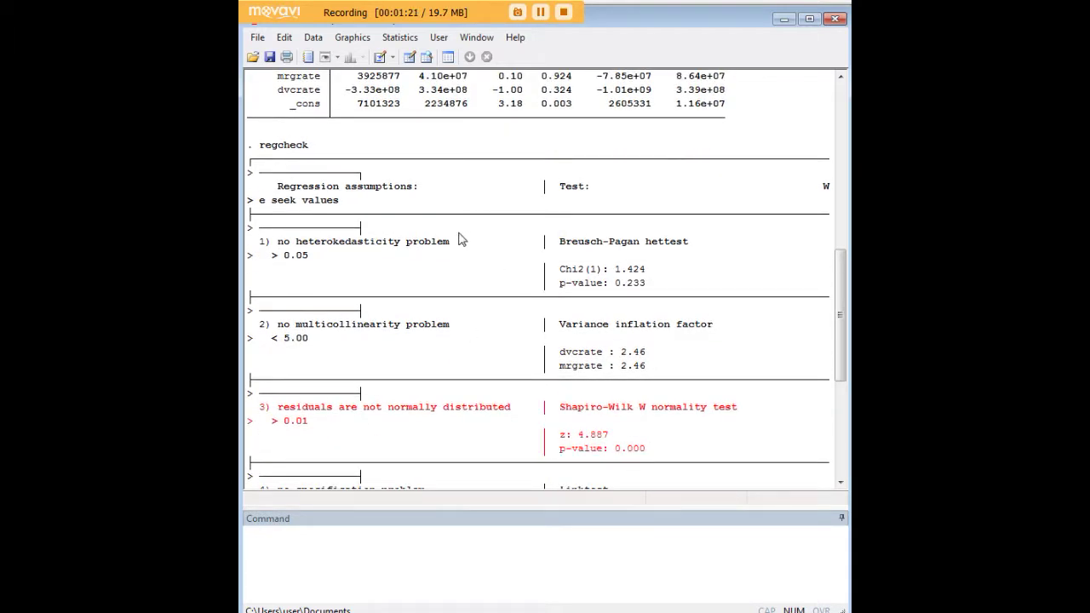
scroll(577, 250, "down", 2)
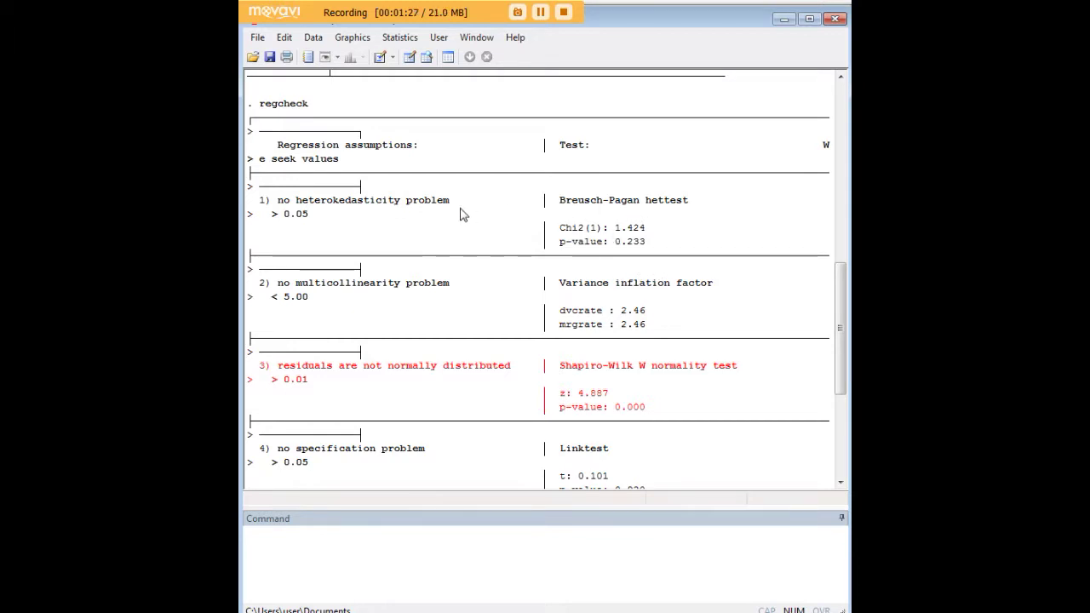
left_click_drag(460, 207, 282, 205)
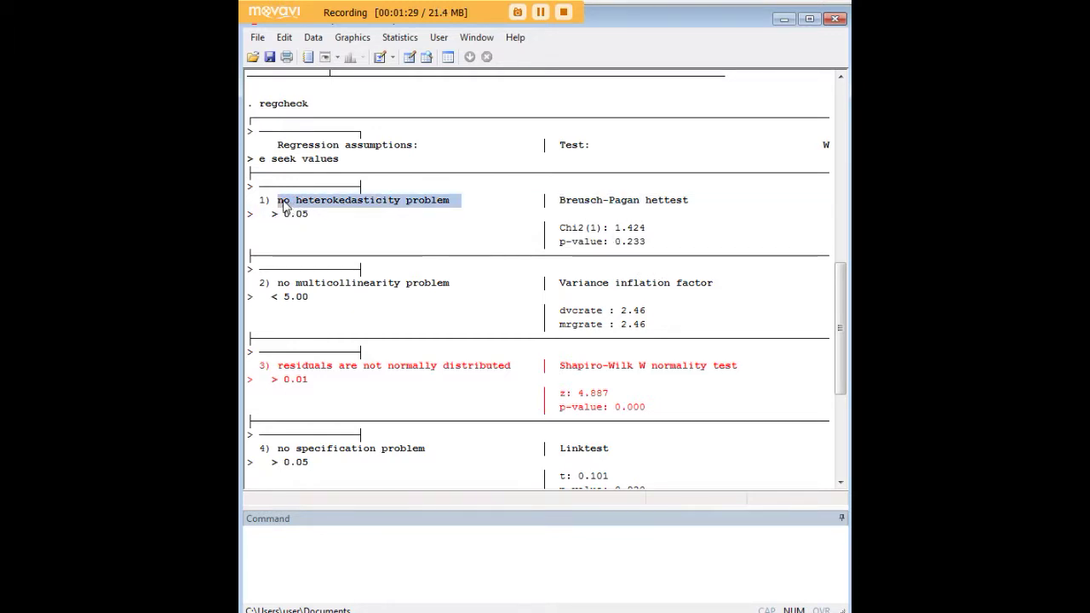
left_click(452, 229)
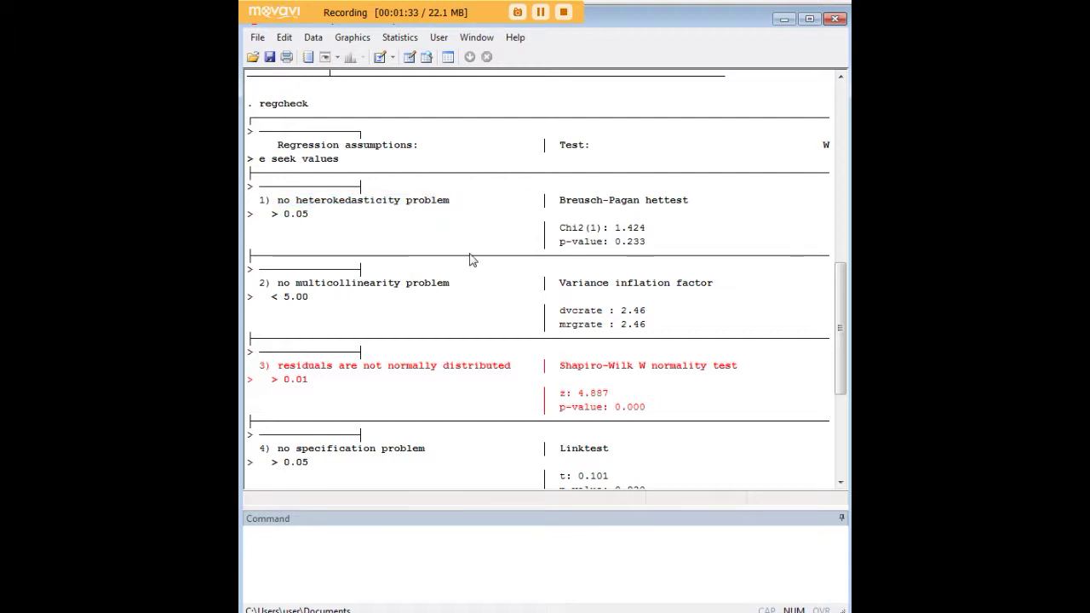
Highlight the no-multicollinearity, non-normal residuals and Cook's distance influential-observation results
left_click_drag(467, 288, 278, 288)
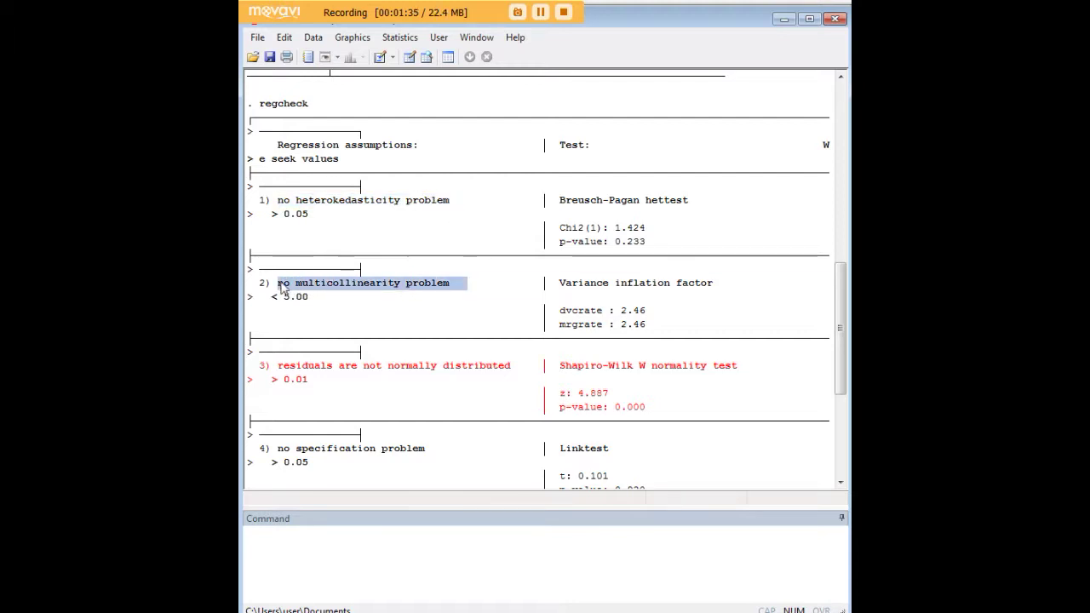
scroll(487, 379, "down", 2)
left_click_drag(515, 288, 283, 292)
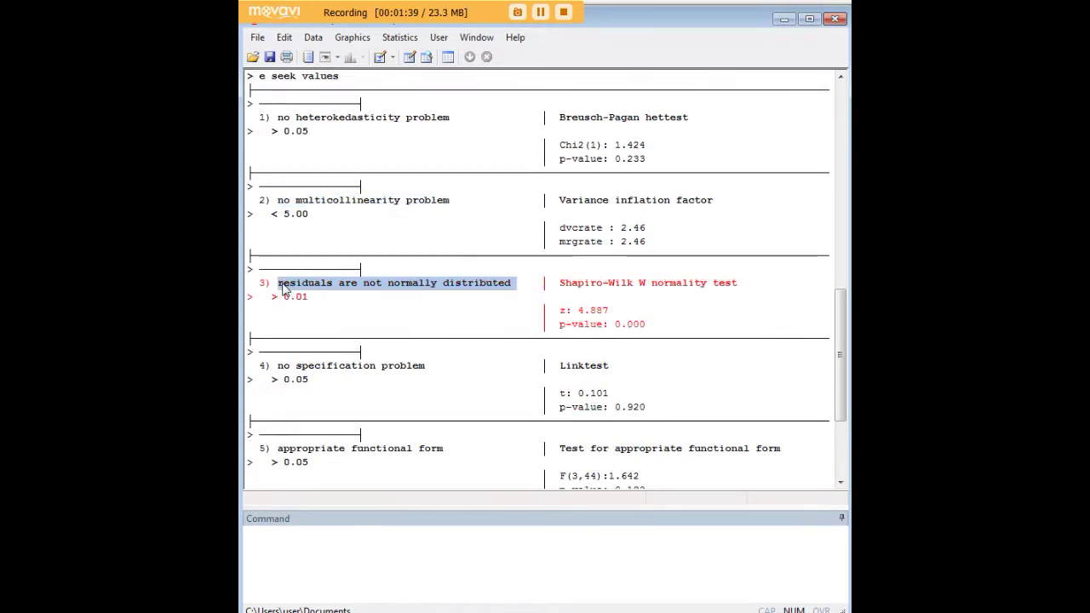
left_click(617, 291)
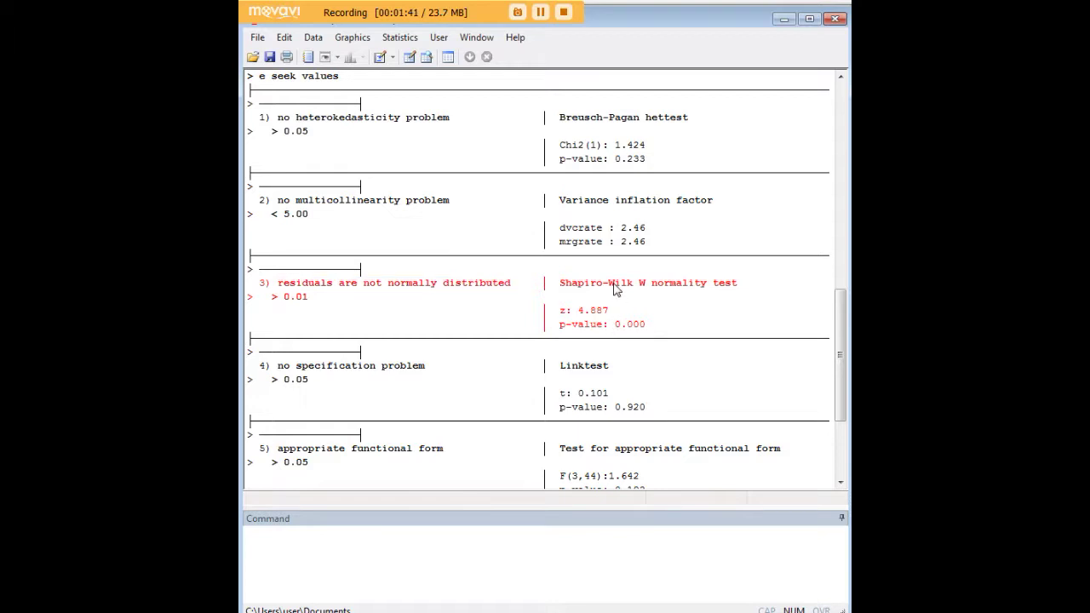
scroll(672, 321, "down", 2)
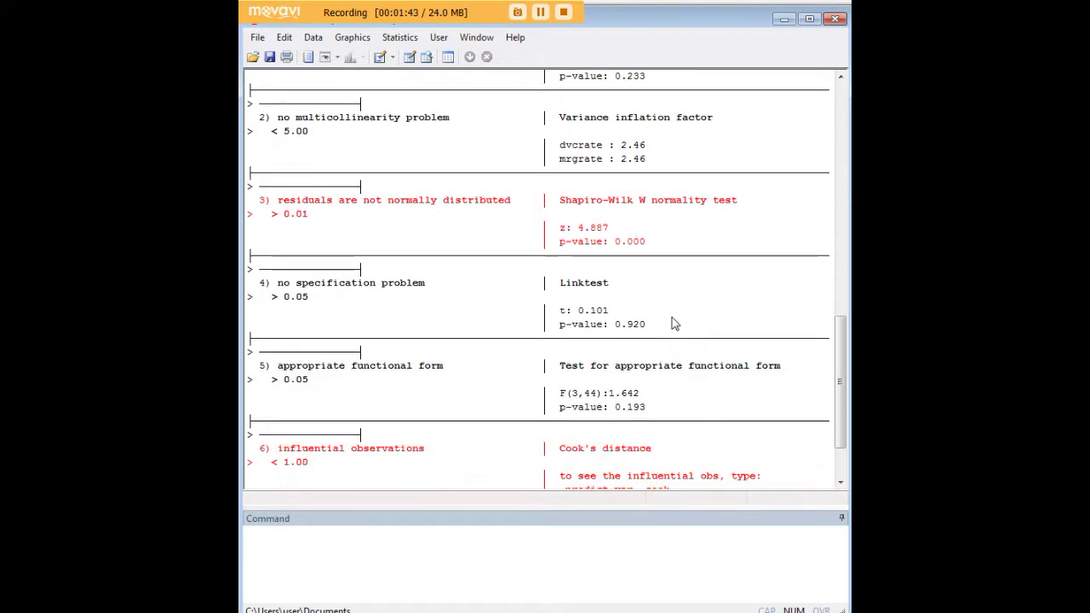
scroll(505, 341, "down", 1)
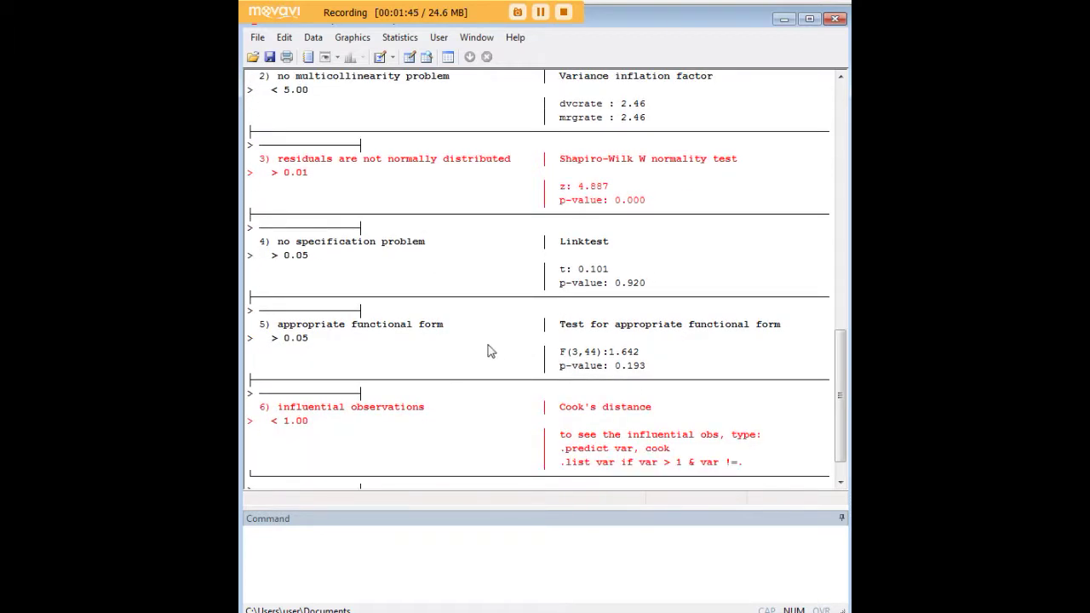
scroll(458, 339, "down", 1)
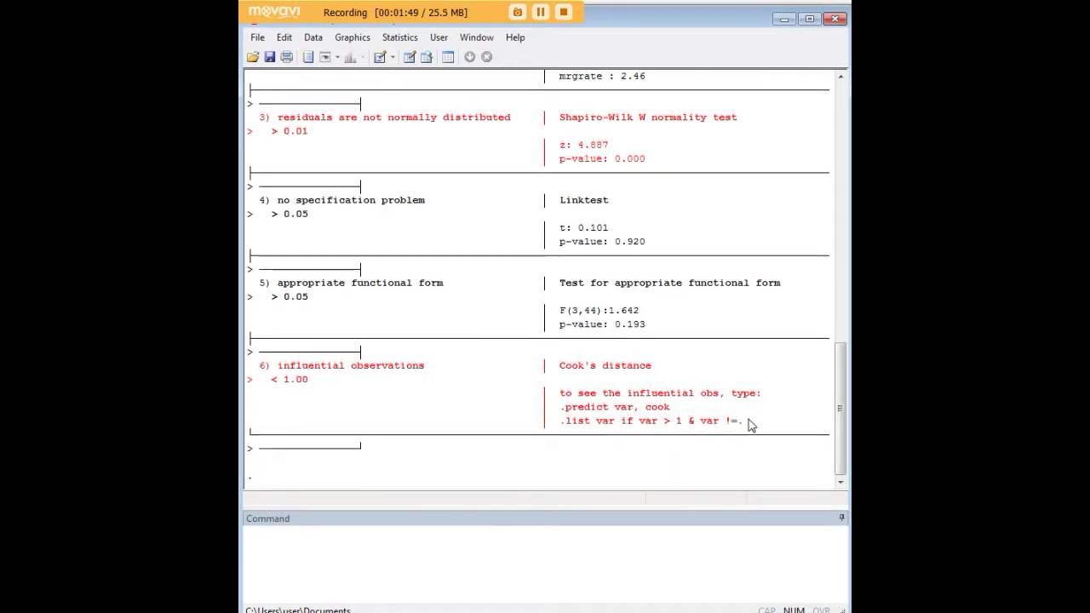
left_click_drag(746, 425, 262, 372)
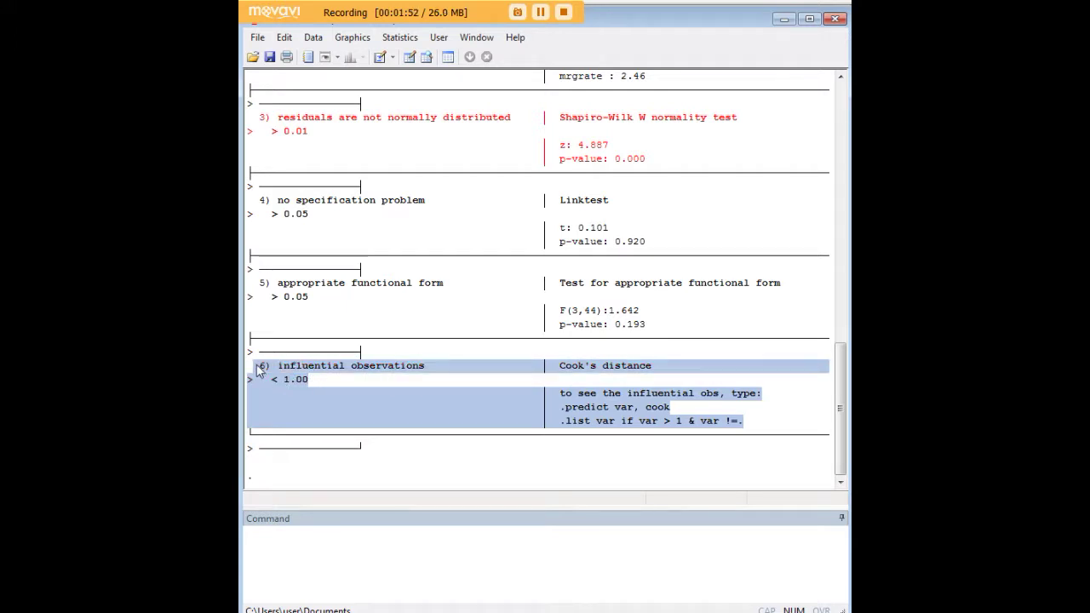
Copy 'predict var, cook' from the output and run it to compute Cook's distance
left_click(589, 407)
left_click_drag(568, 409, 674, 416)
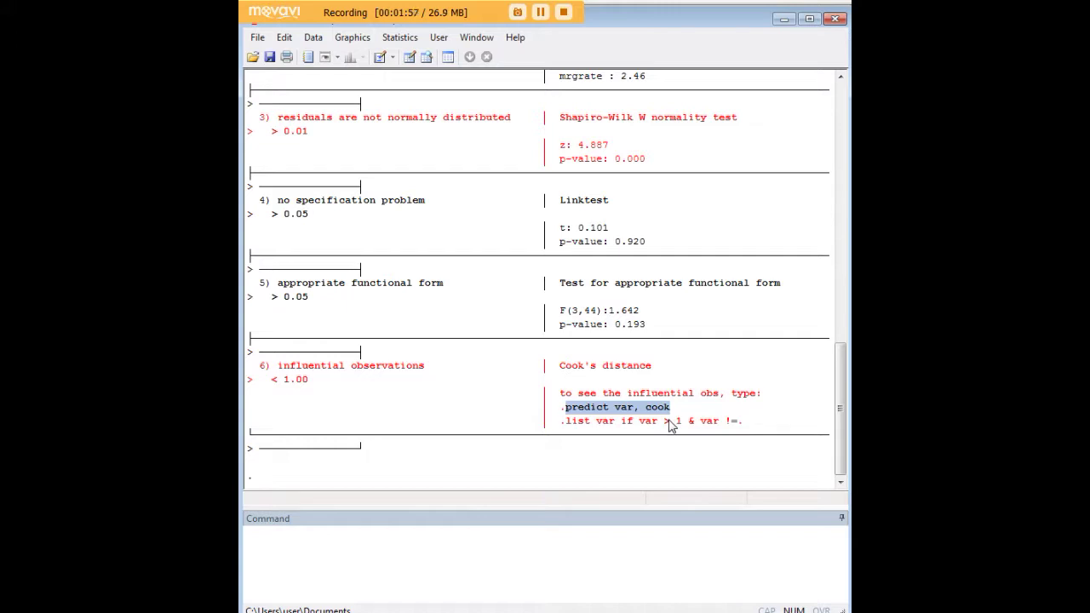
left_click(669, 430)
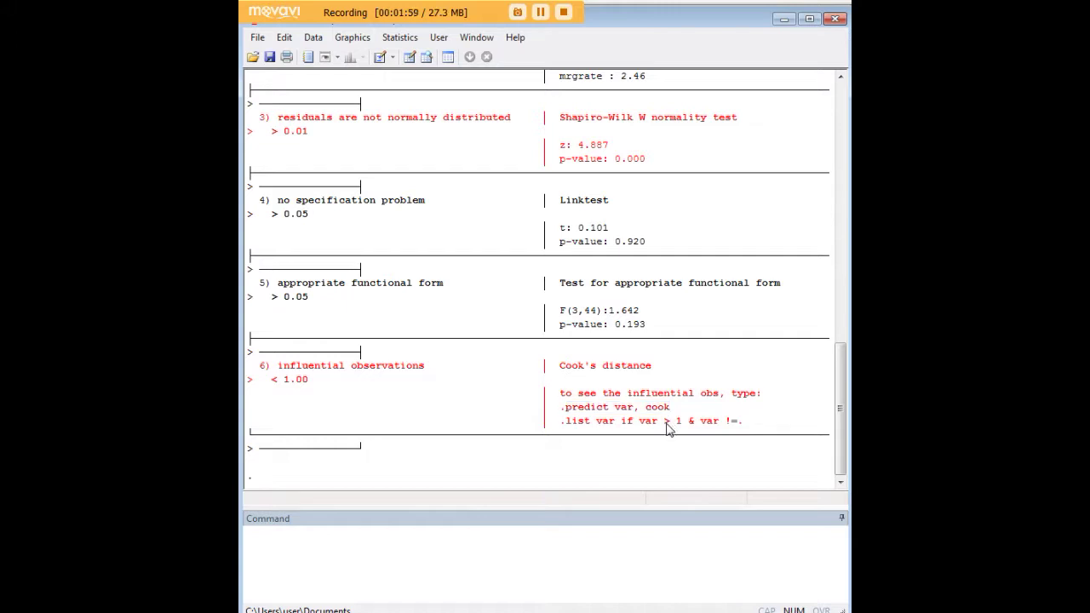
left_click_drag(672, 412, 567, 415)
key("ctrl+c")
left_click(627, 545)
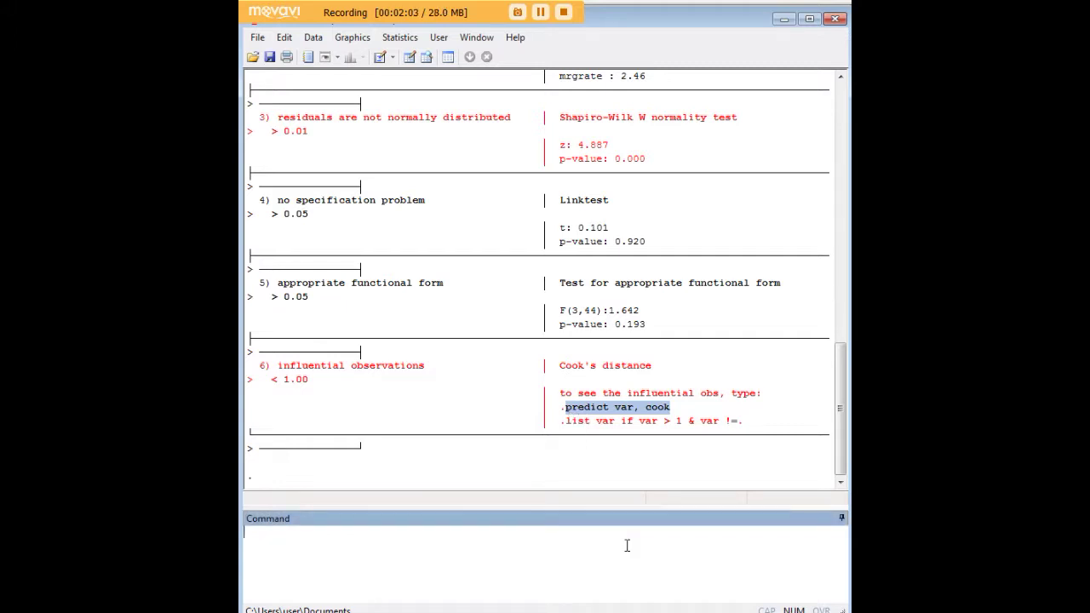
key("ctrl+v")
key("Return")
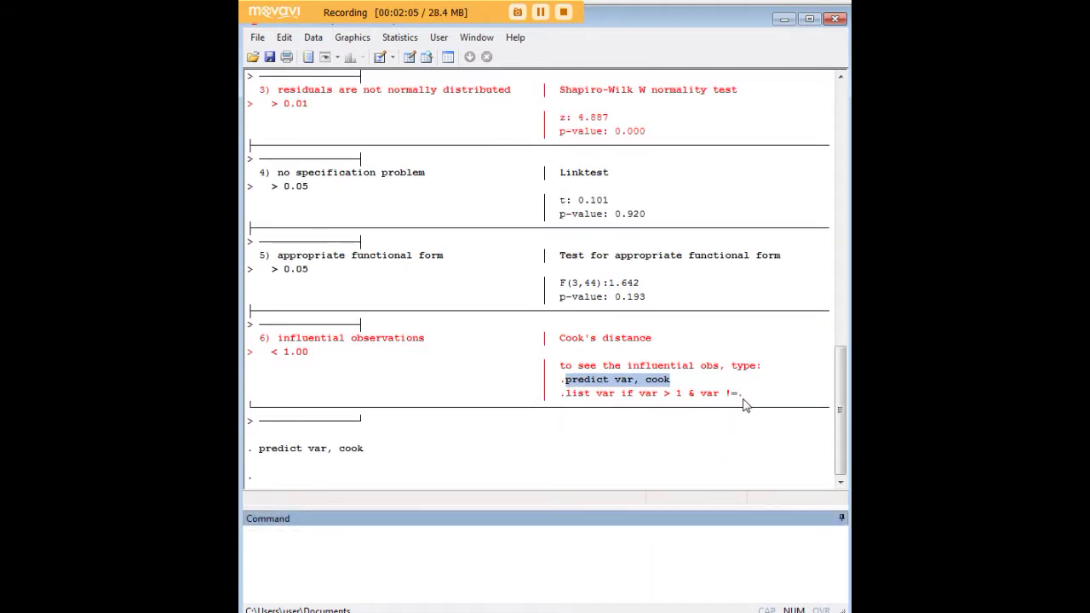
Copy and run 'list var if var > 1 & var !=.', highlighting observation 30
left_click_drag(743, 405, 574, 404)
key("ctrl+c")
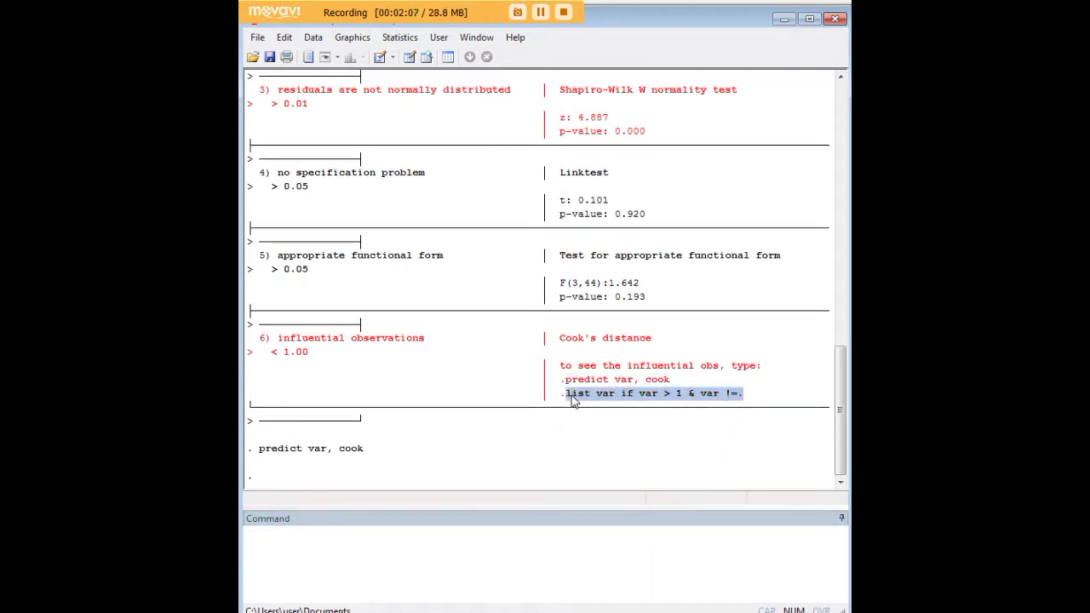
left_click(583, 548)
key("ctrl+v")
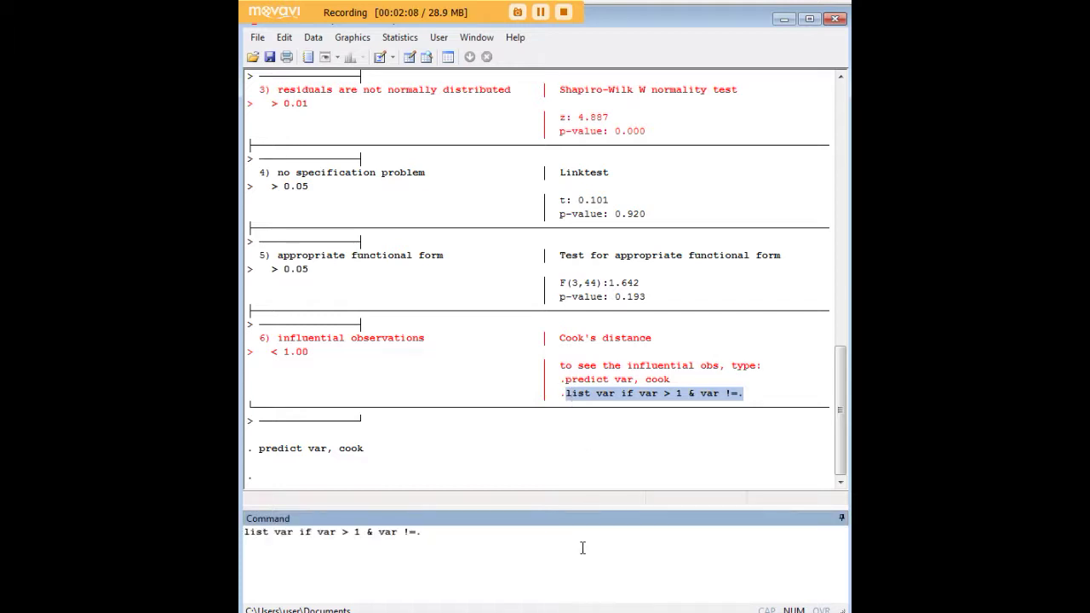
key("Return")
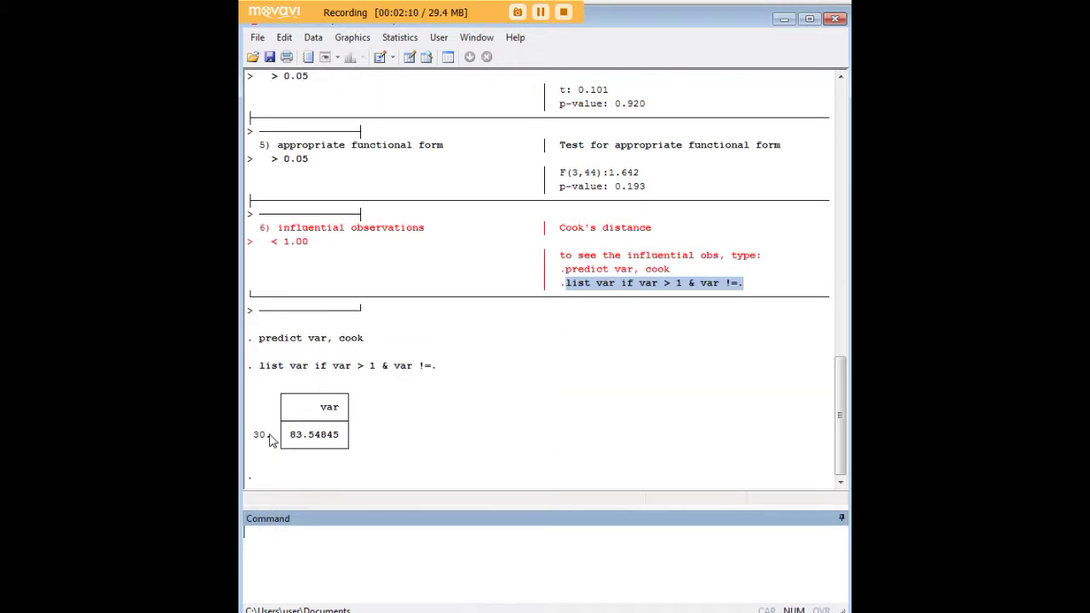
left_click_drag(274, 437, 256, 439)
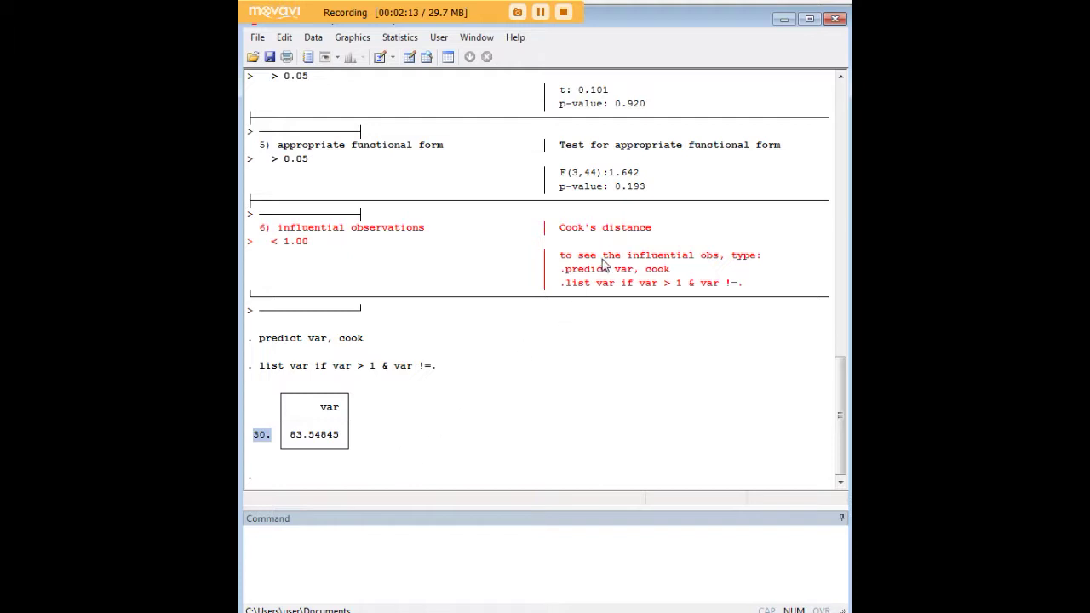
left_click(536, 546)
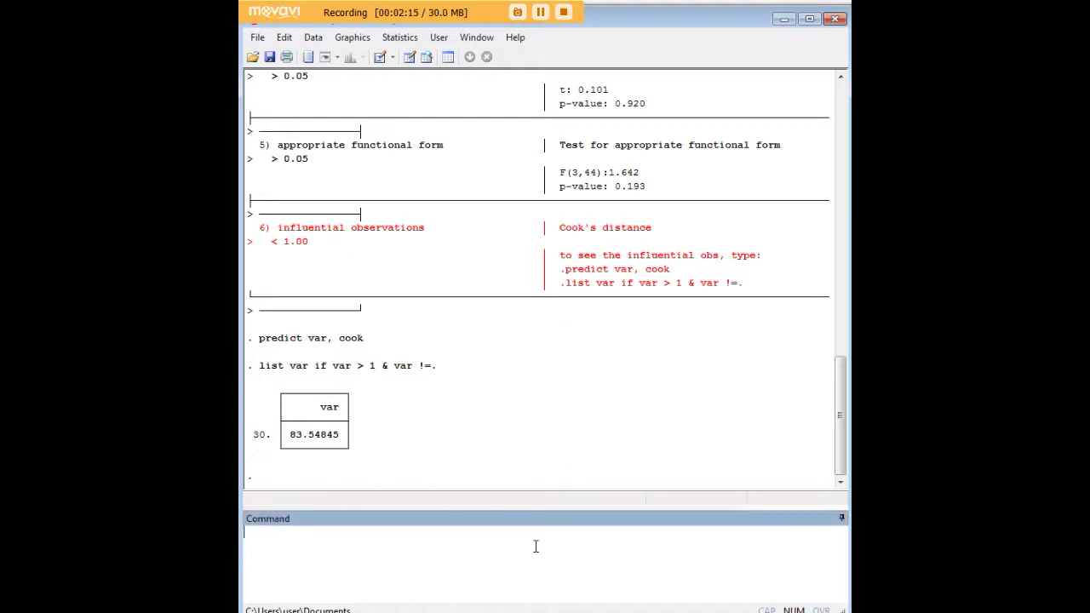
Open the Data Editor, inspect row 30 (Nevada) across its values, then minimize the editor
type("edit")
key("Return")
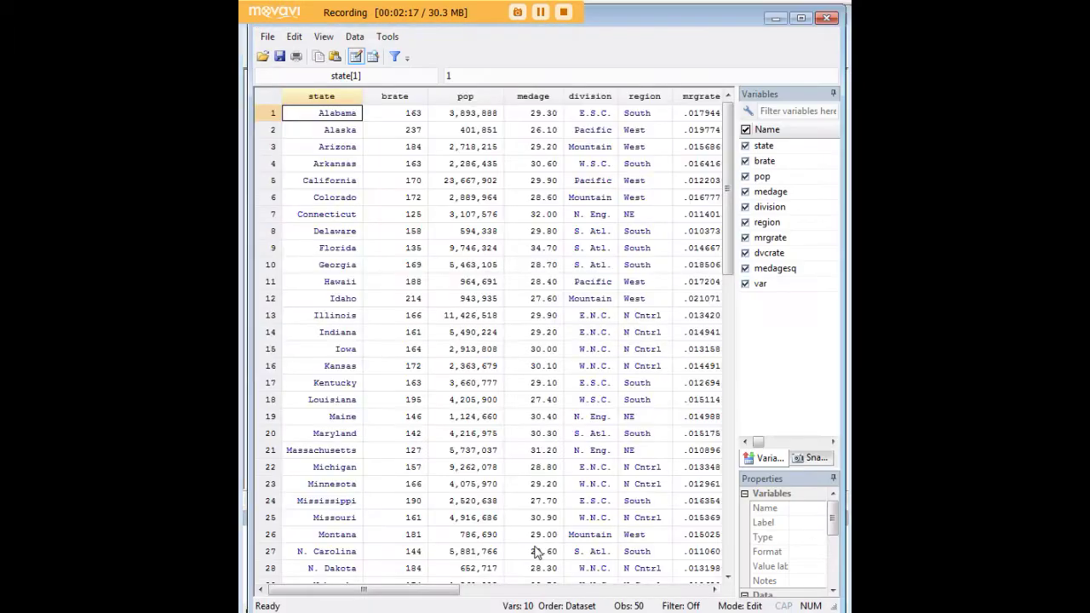
scroll(358, 390, "down", 7)
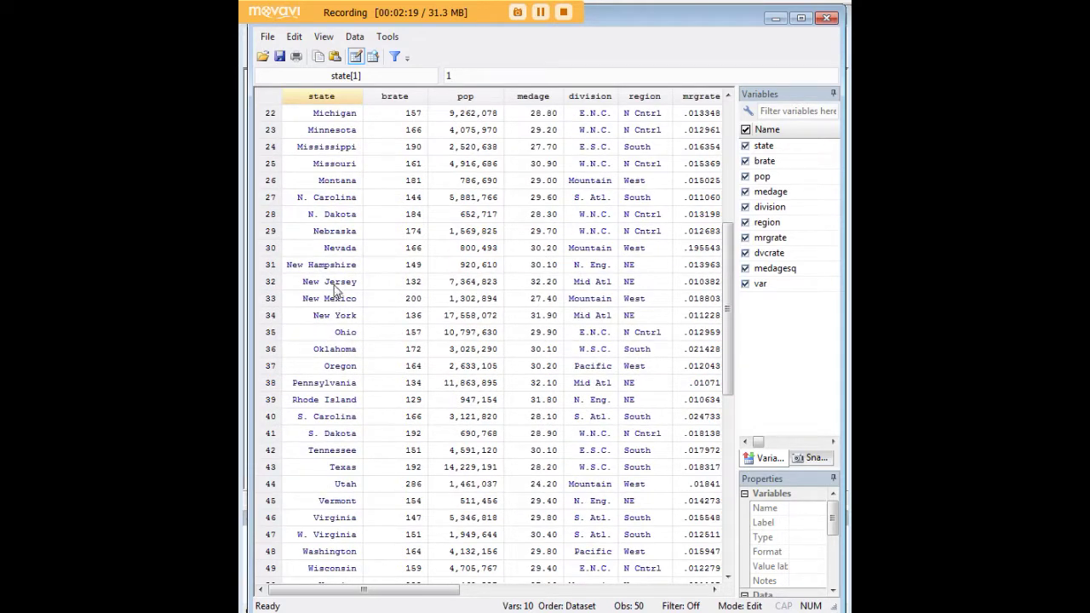
left_click(334, 248)
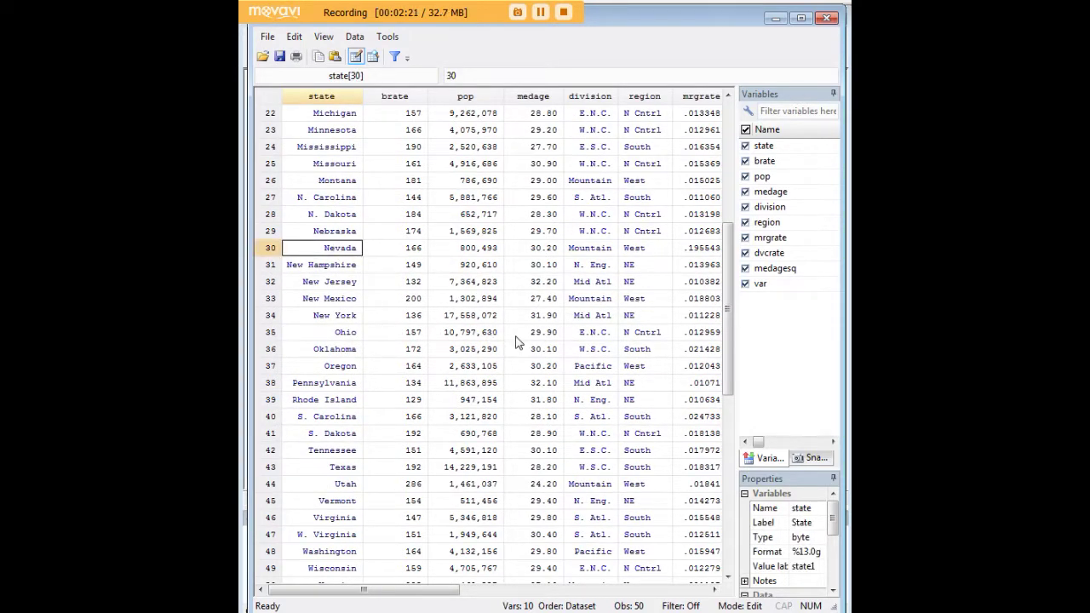
key("Right")
key("Right")
key("Right")
key("Right")
key("Right")
key("Right")
key("Right")
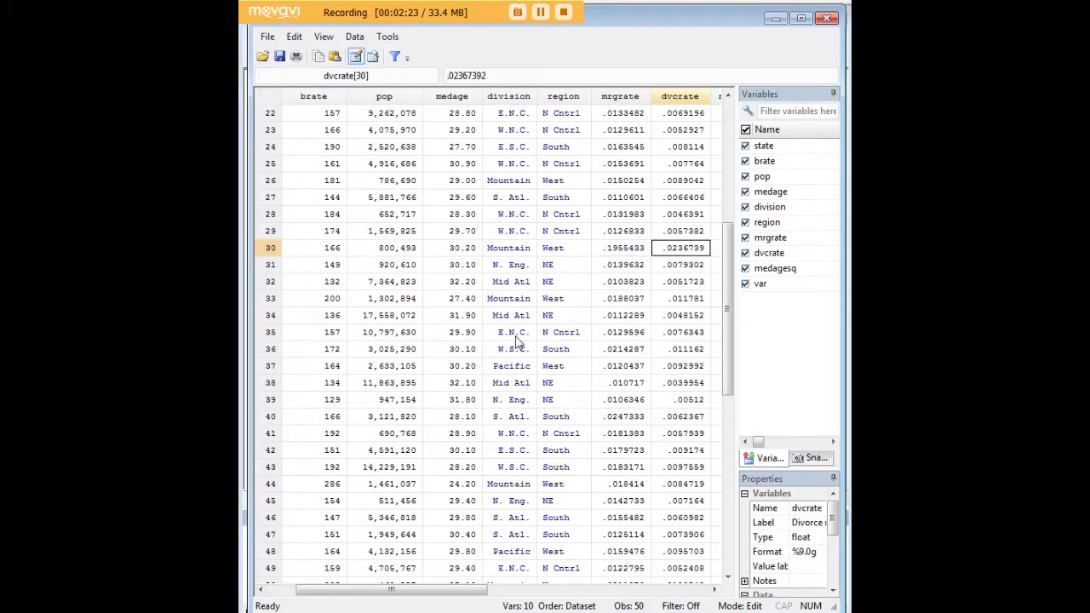
key("Right")
key("Right")
key("Left")
key("Left")
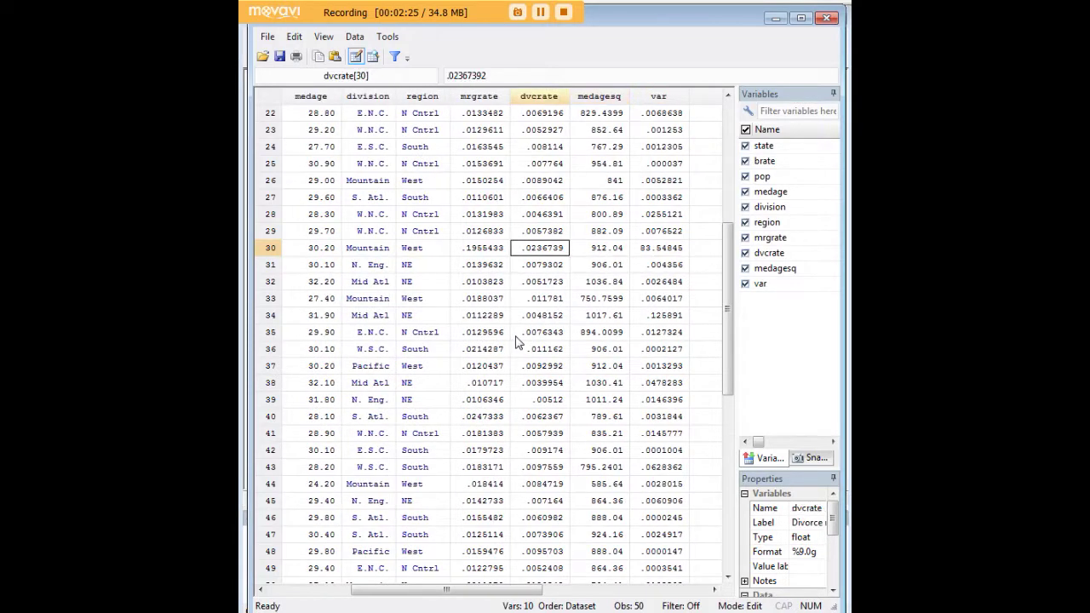
key("Left")
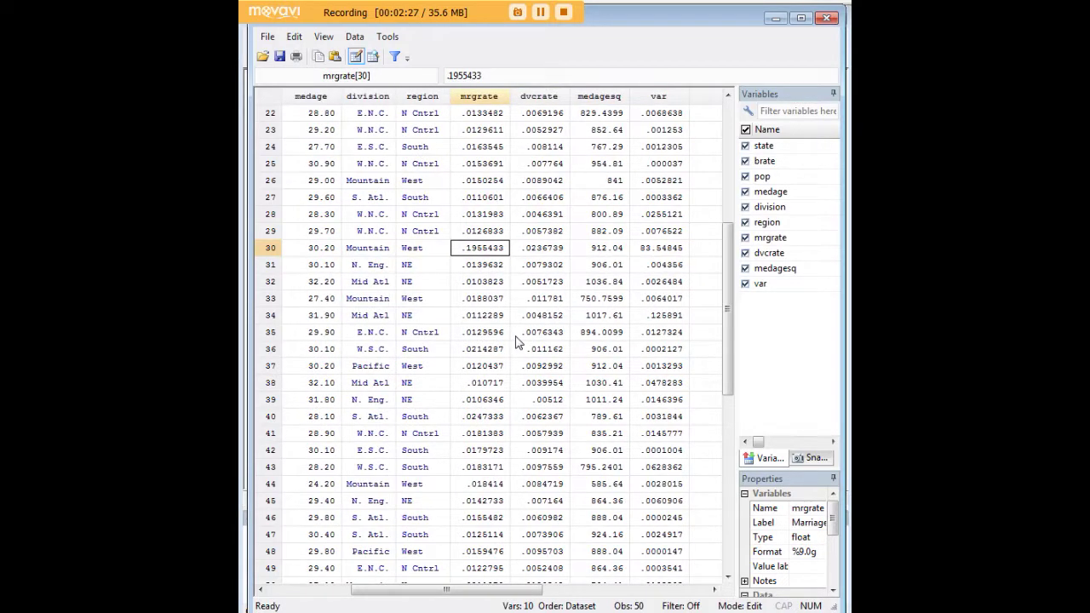
key("Left")
key("Left")
key("Left")
key("Left")
key("Left")
key("Left")
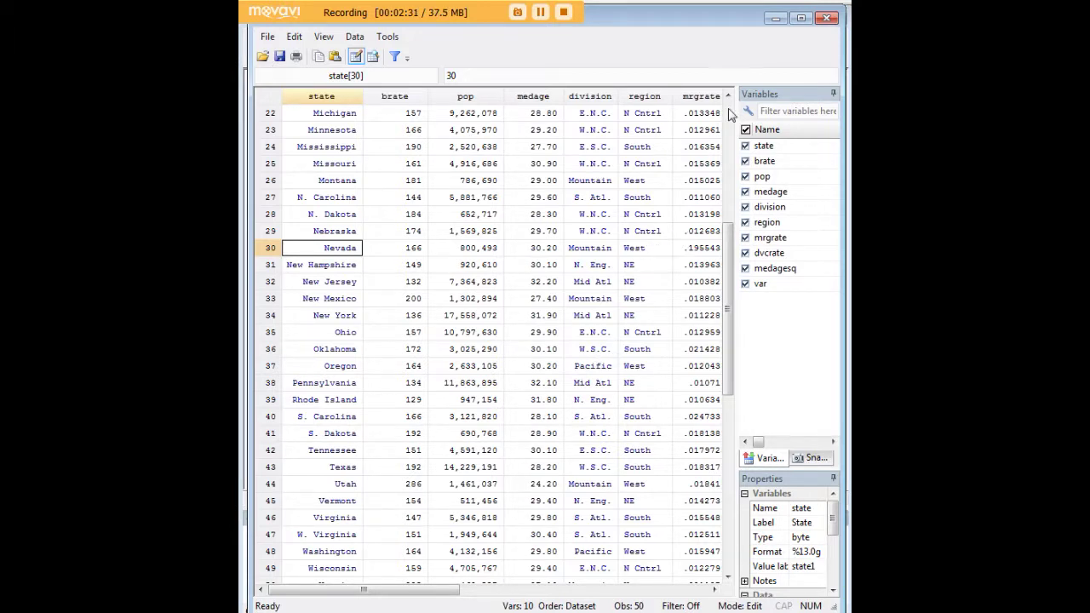
left_click(774, 18)
scroll(640, 292, "up", 8)
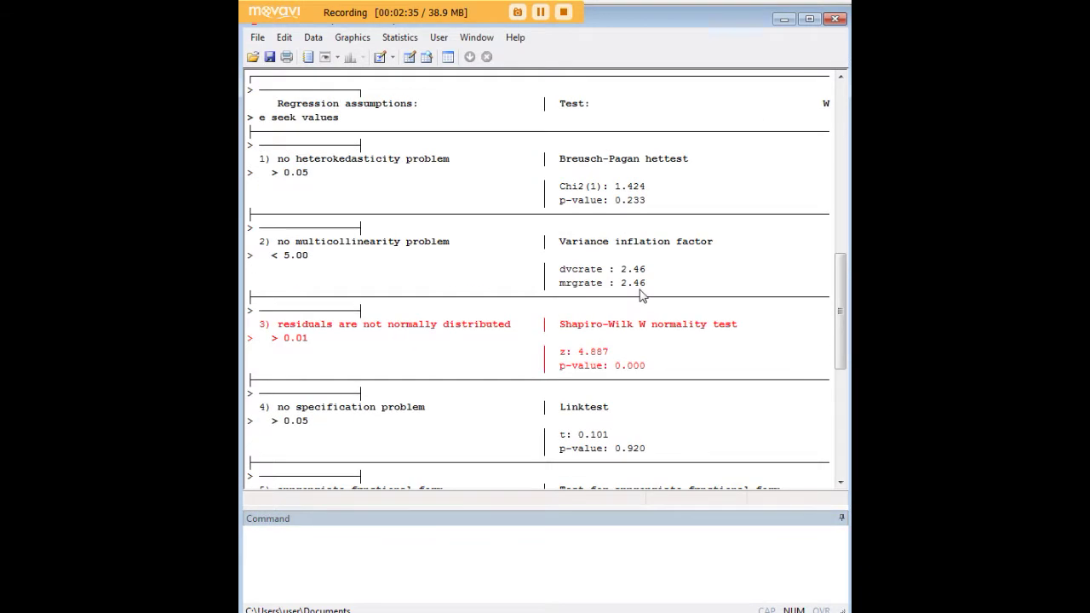
scroll(663, 294, "up", 4)
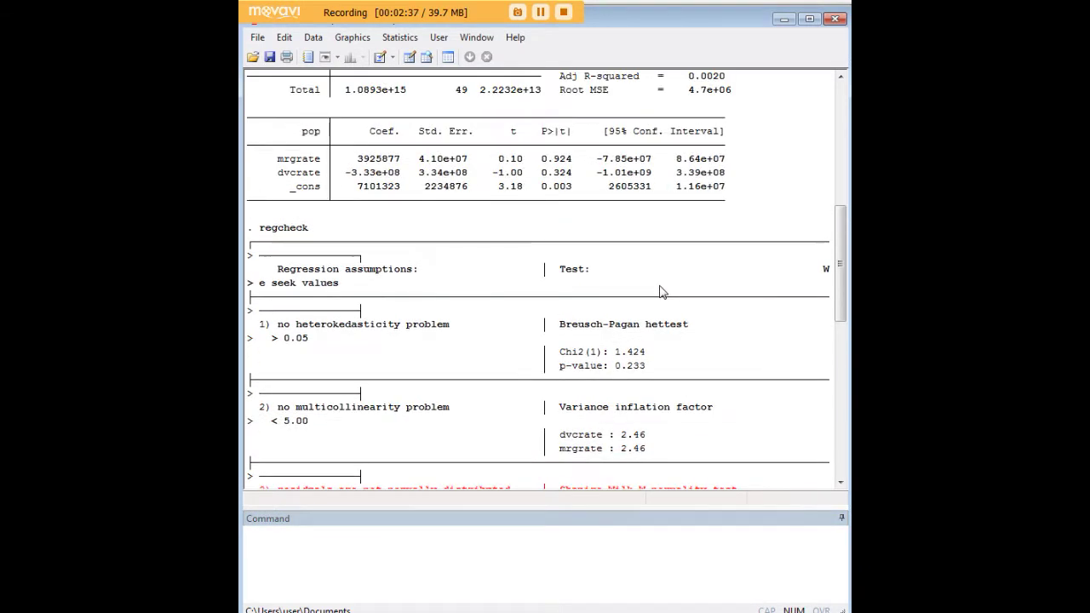
left_click_drag(317, 233, 259, 231)
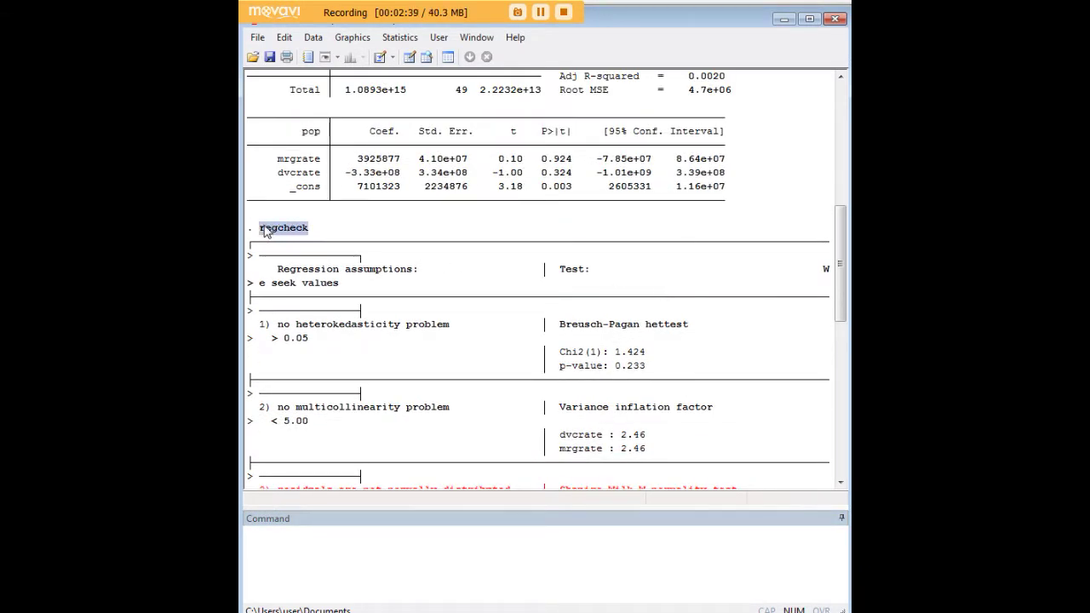
scroll(513, 349, "down", 4)
scroll(531, 331, "up", 5)
scroll(569, 341, "down", 6)
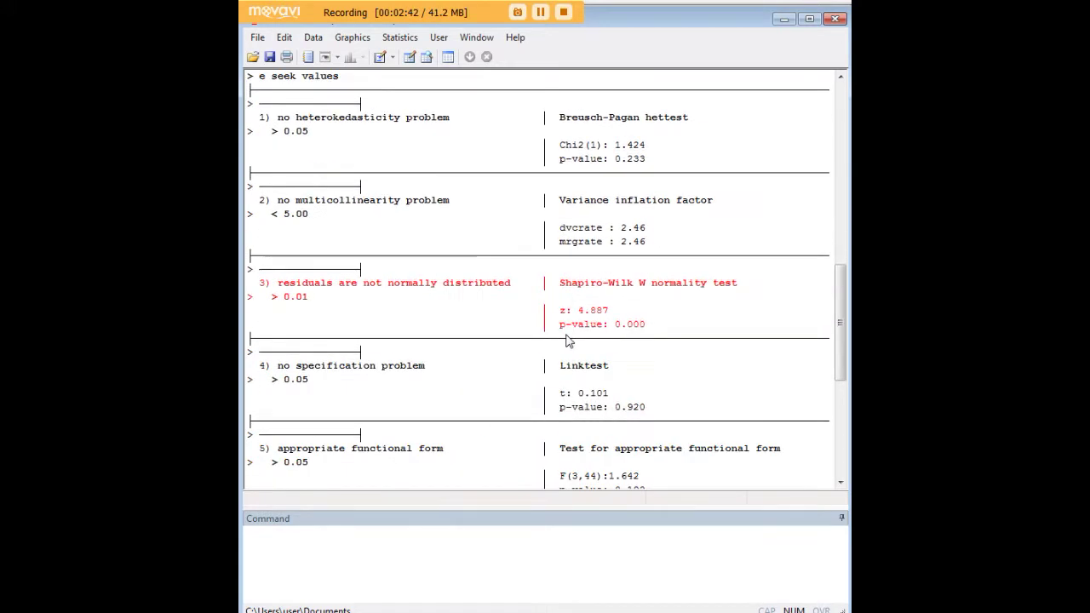
scroll(568, 341, "down", 4)
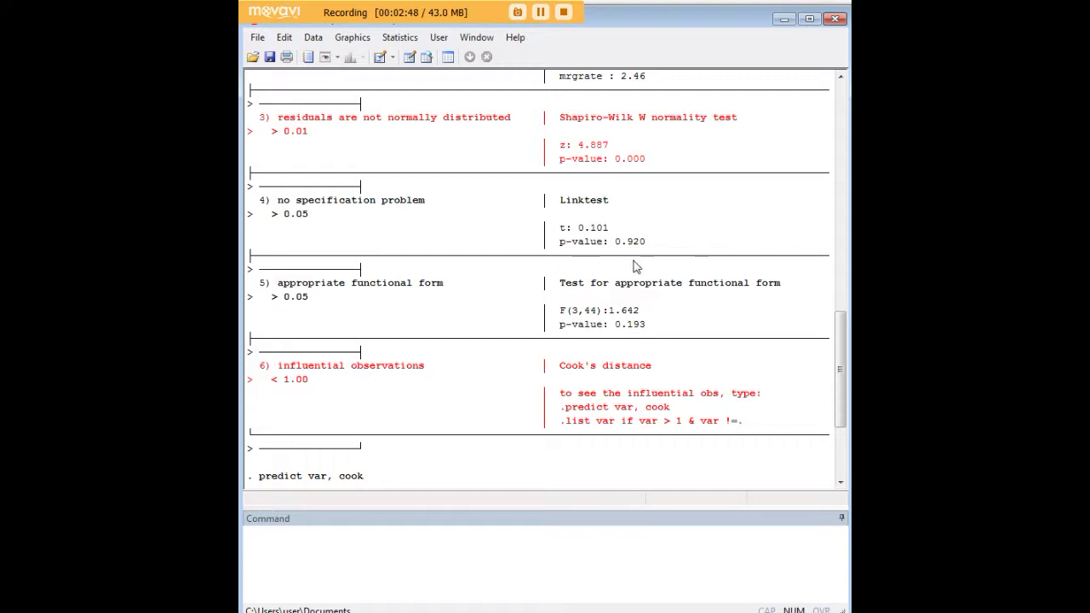
scroll(656, 272, "up", 5)
scroll(672, 289, "down", 3)
scroll(682, 281, "up", 3)
scroll(678, 273, "down", 7)
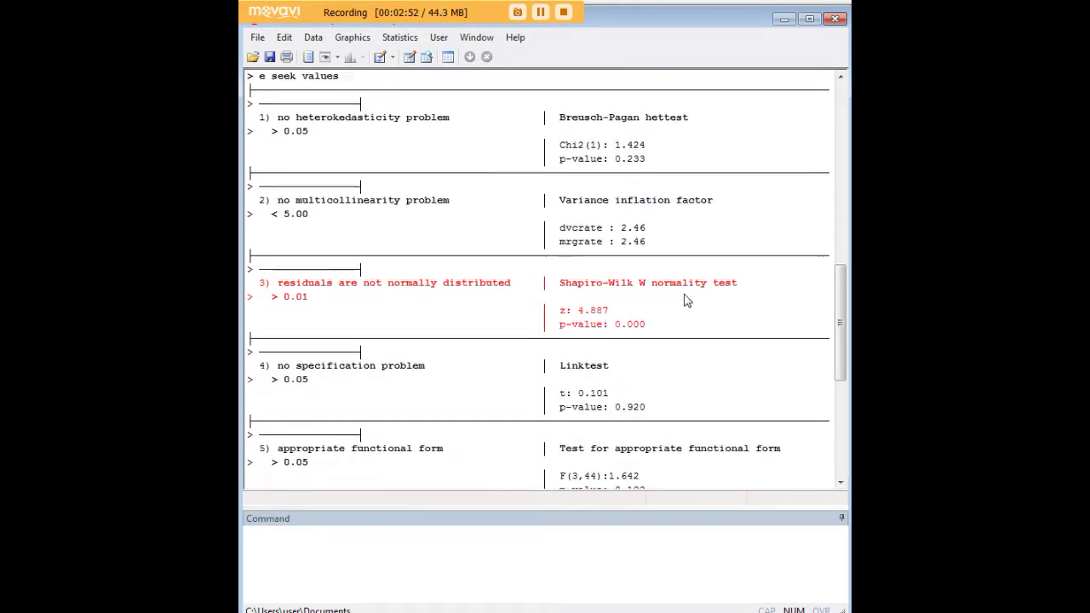
scroll(683, 304, "up", 7)
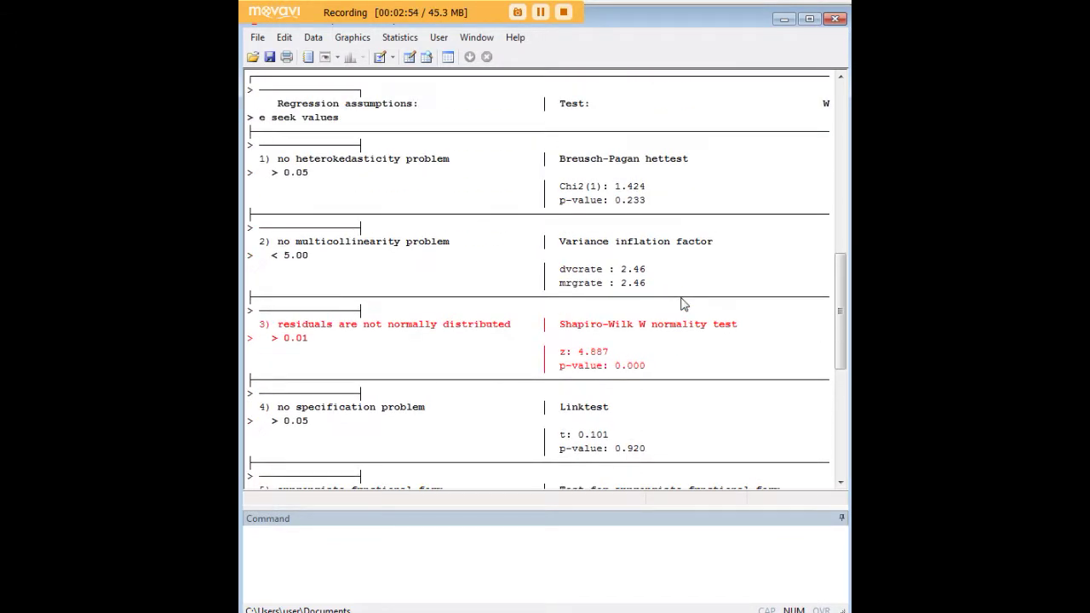
scroll(694, 311, "down", 4)
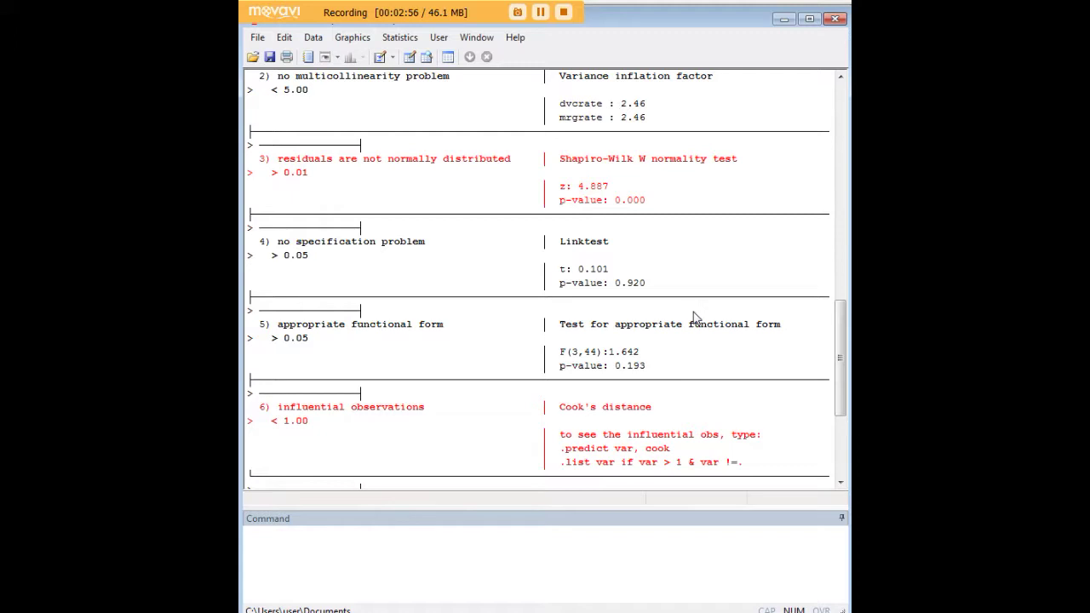
scroll(694, 317, "down", 2)
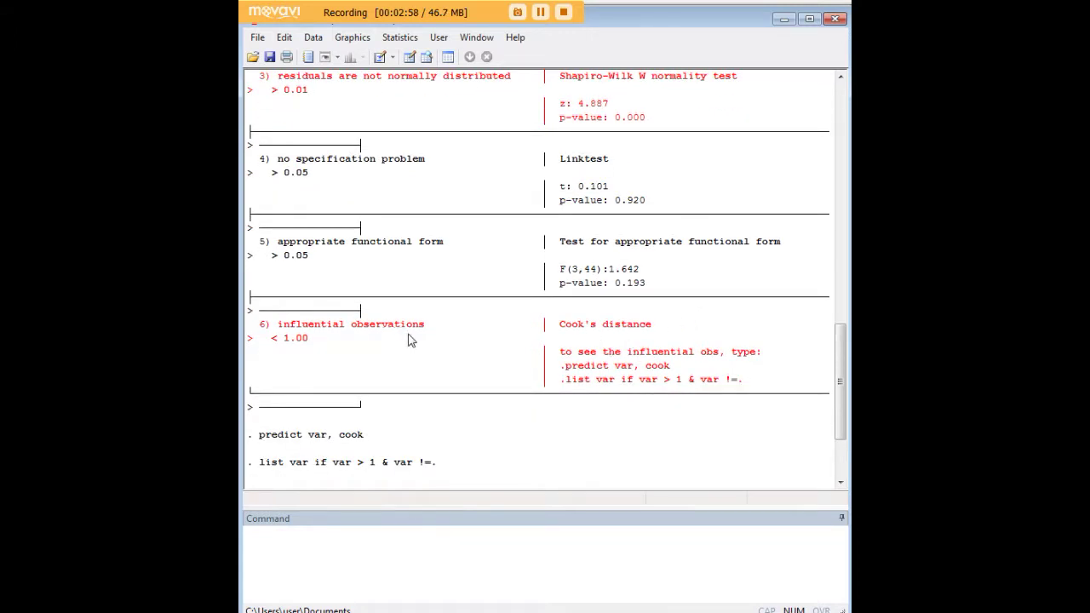
left_click_drag(430, 330, 281, 334)
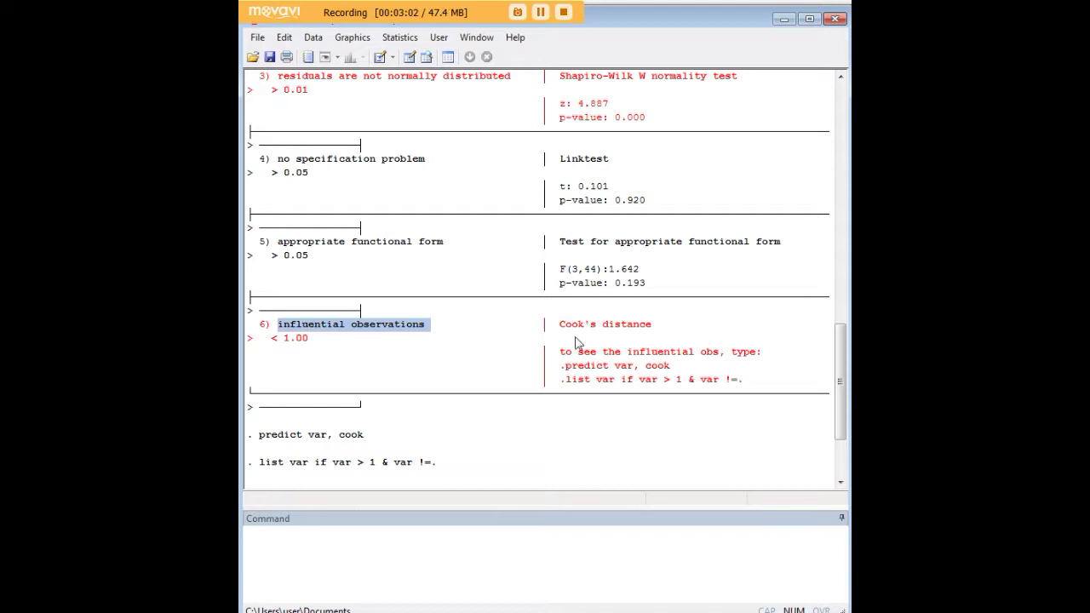
scroll(673, 362, "up", 7)
scroll(671, 356, "down", 3)
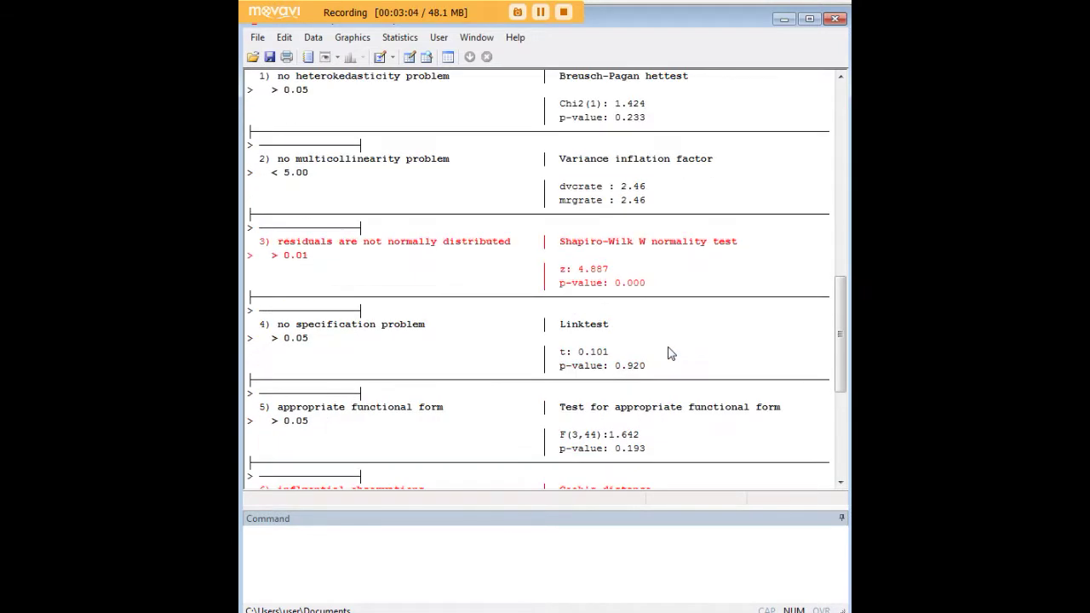
scroll(671, 354, "down", 2)
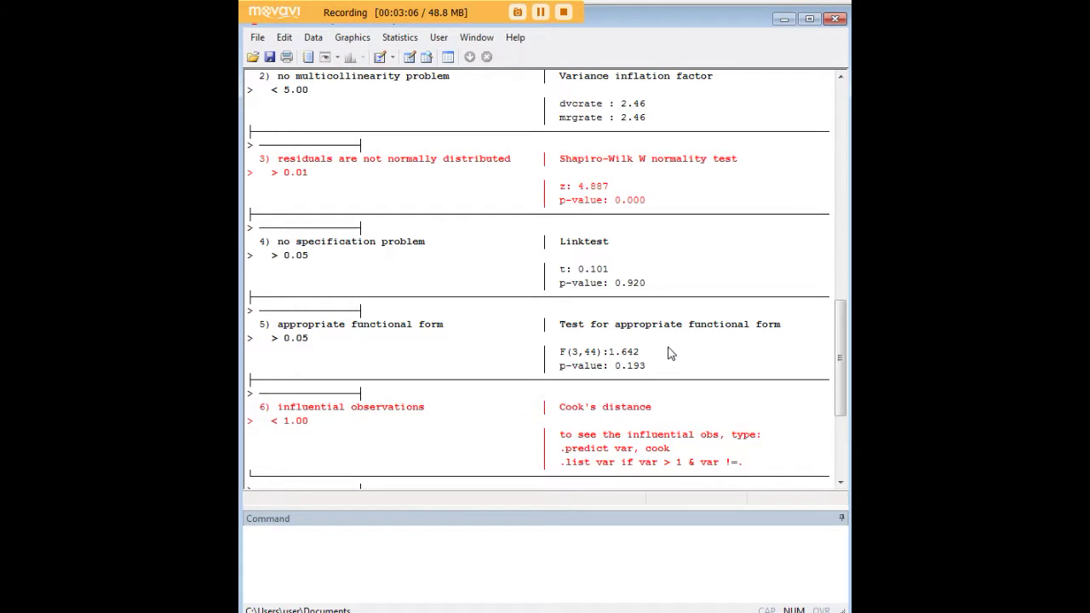